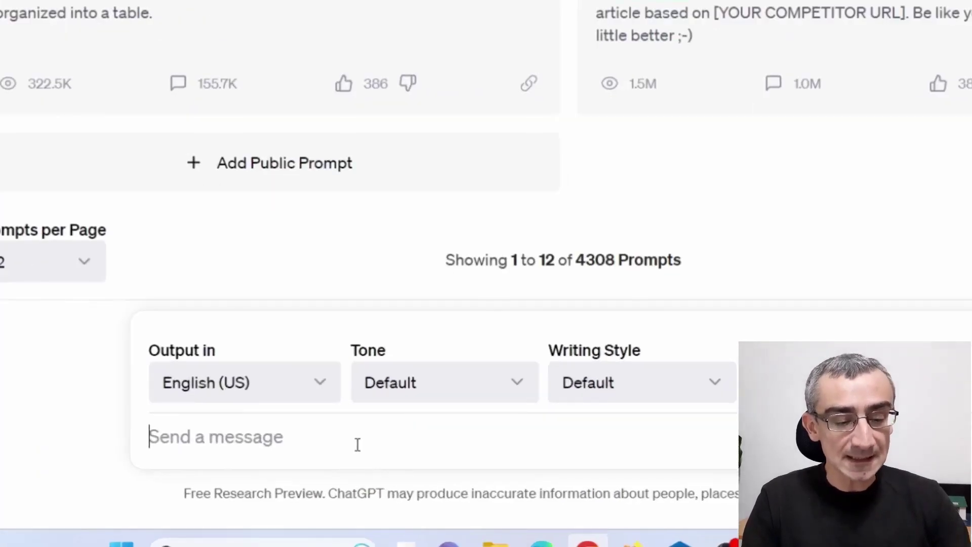
Ask ChatGPT to "give me short script for video about affiliate marketing".
{"action": "type", "text": "give me short script for video about affiliate marketing"}
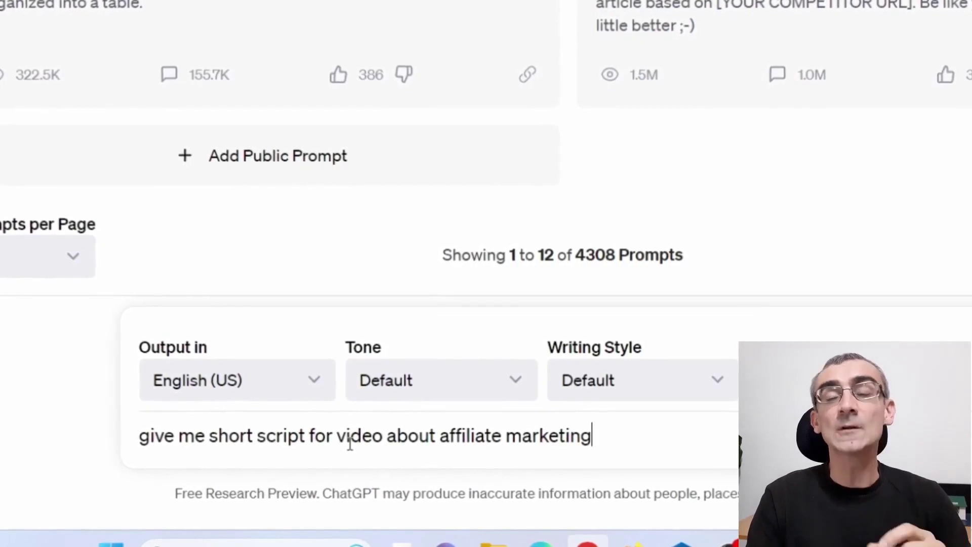
{"action": "key", "text": "Return"}
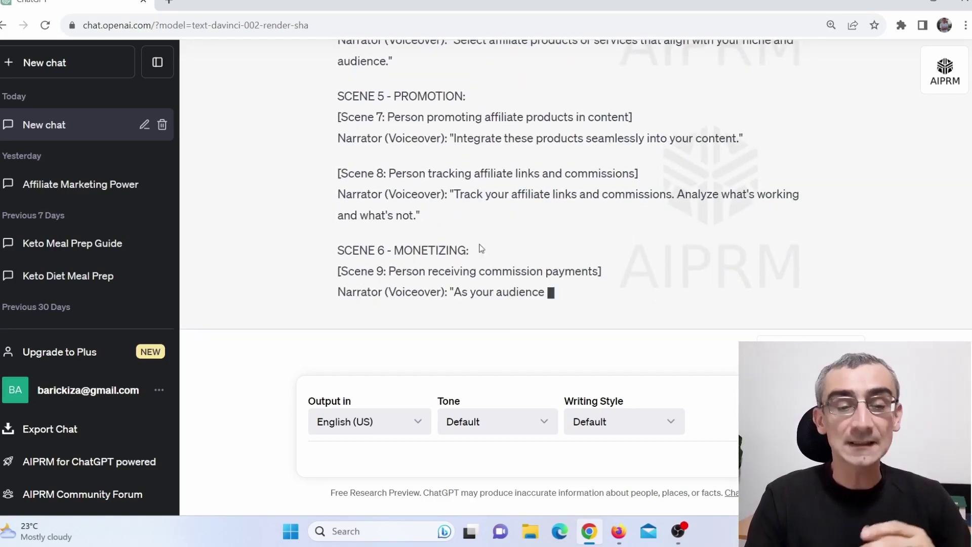
Open Notepad and paste in the generated script, copied from the first voiceover sentence through the website URL line.
{"action": "left_click", "coordinate": [345, 530]}
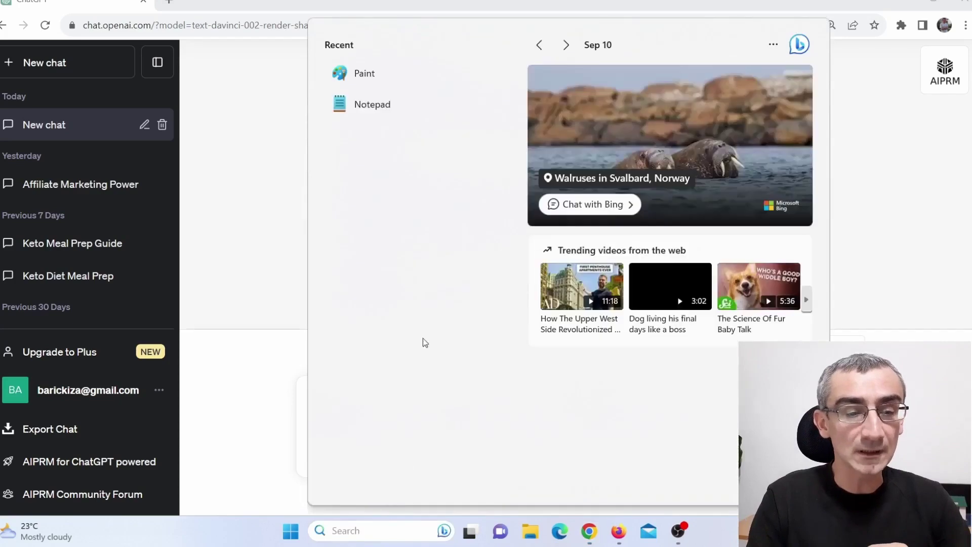
{"action": "left_click", "coordinate": [374, 97]}
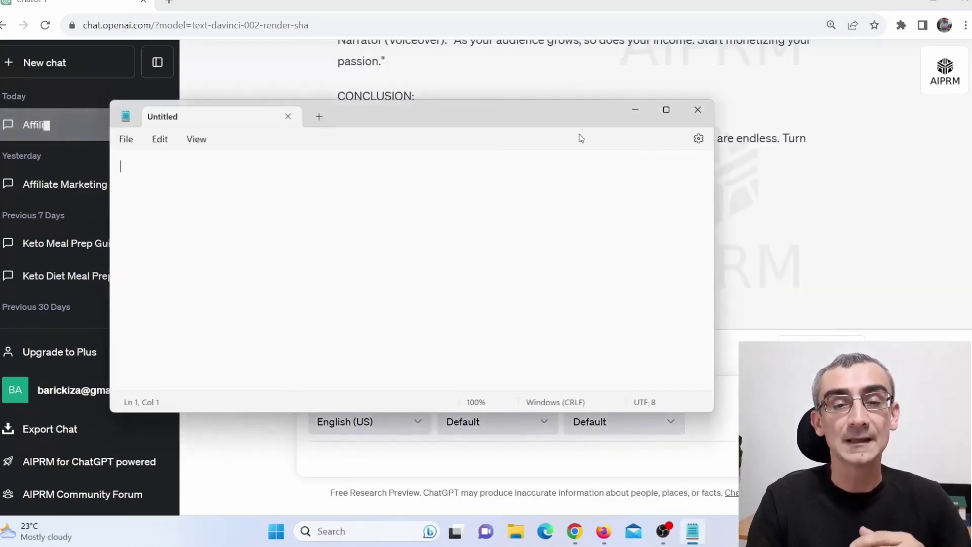
{"action": "left_click", "coordinate": [837, 212]}
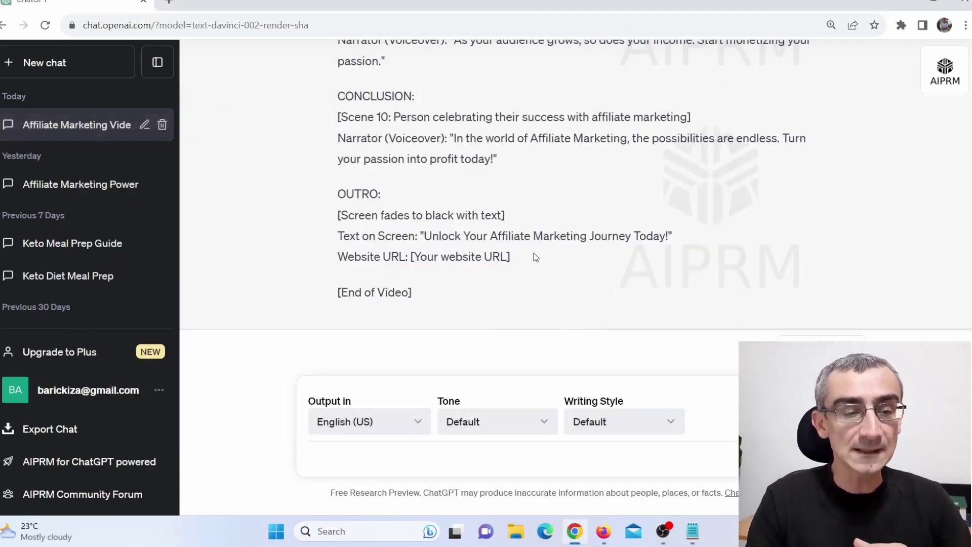
{"action": "left_click_drag", "start_coordinate": [533, 253], "coordinate": [454, 252]}
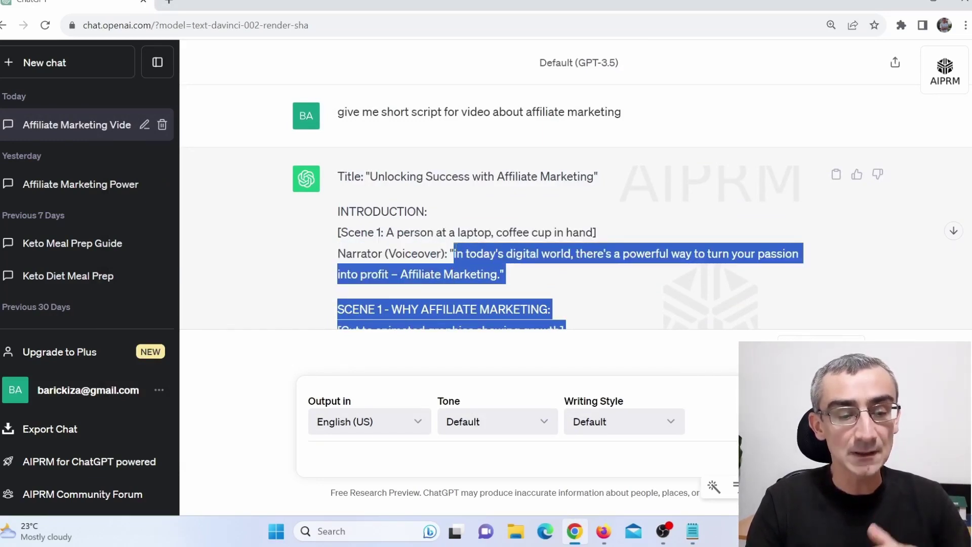
{"action": "key", "text": "alt+Tab"}
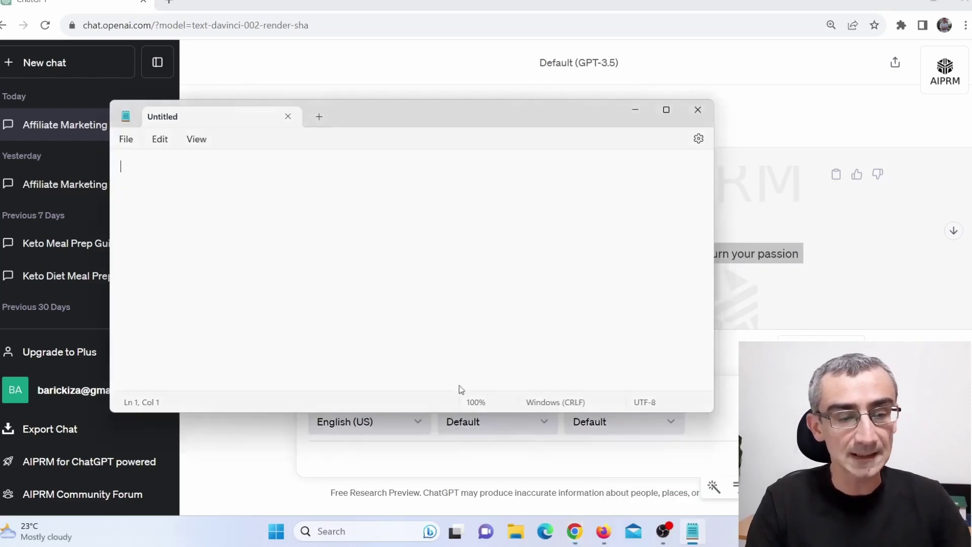
{"action": "key", "text": "ctrl+v"}
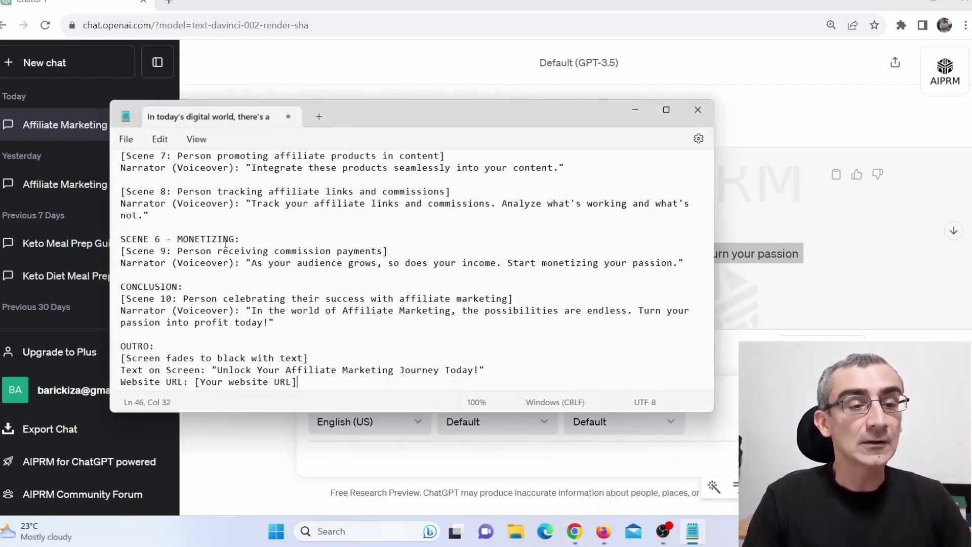
Strip the headings, scene notes, narrator labels and quotation marks from the "Why Affiliate Marketing" and sign-up voiceover lines.
{"action": "scroll", "coordinate": [226, 243], "scroll_direction": "up", "scroll_amount": 15}
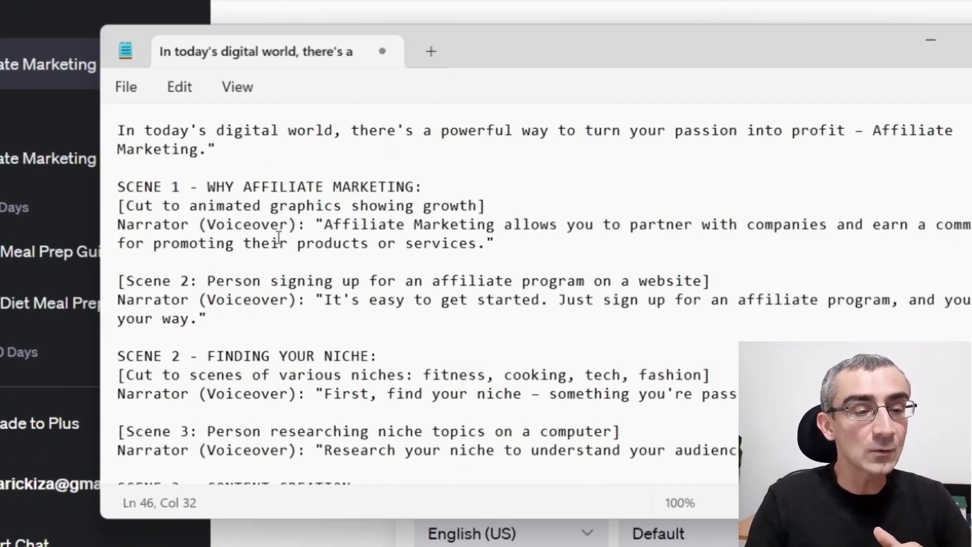
{"action": "left_click_drag", "start_coordinate": [327, 225], "coordinate": [123, 193]}
{"action": "key", "text": "BackSpace"}
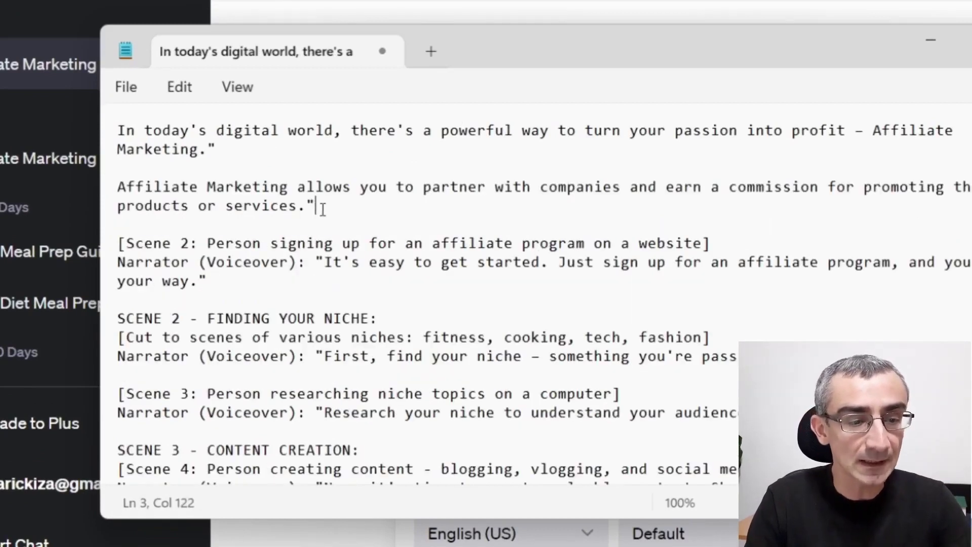
{"action": "left_click", "coordinate": [321, 206]}
{"action": "key", "text": "BackSpace"}
{"action": "left_click_drag", "start_coordinate": [323, 262], "coordinate": [108, 241]}
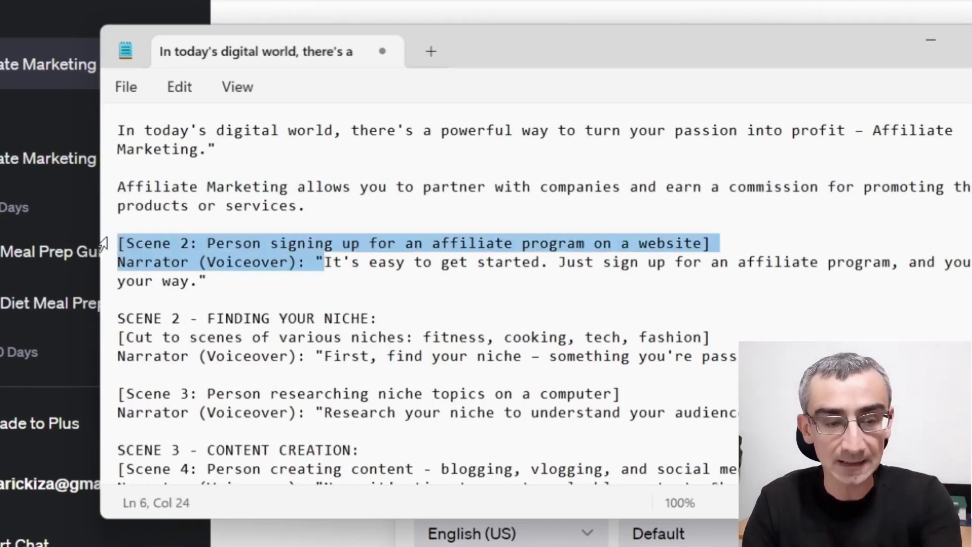
{"action": "key", "text": "BackSpace"}
{"action": "left_click", "coordinate": [965, 253]}
{"action": "key", "text": "BackSpace"}
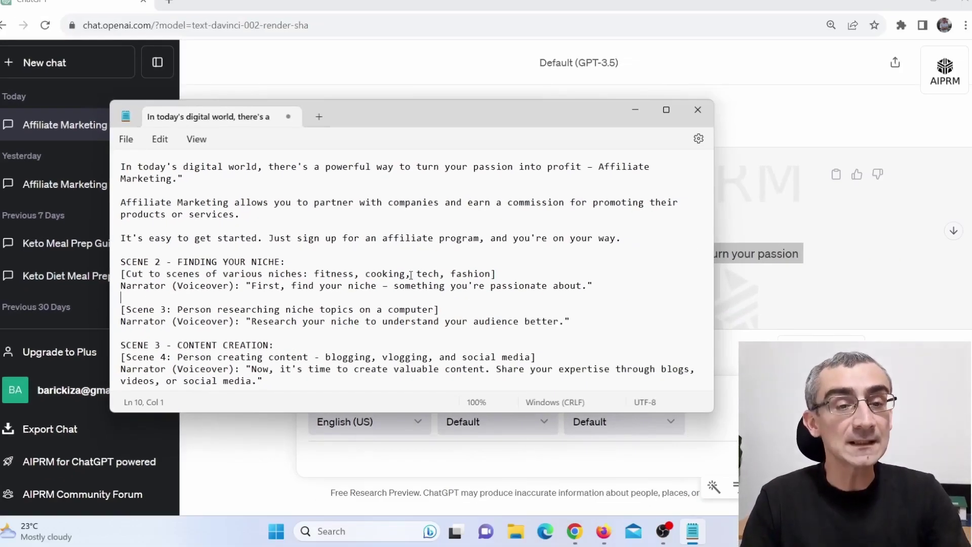
Reduce the "Finding Your Niche" section to its two plain spoken sentences, without headings, scene notes, narrator labels or quotation marks.
{"action": "left_click_drag", "start_coordinate": [247, 287], "coordinate": [119, 260]}
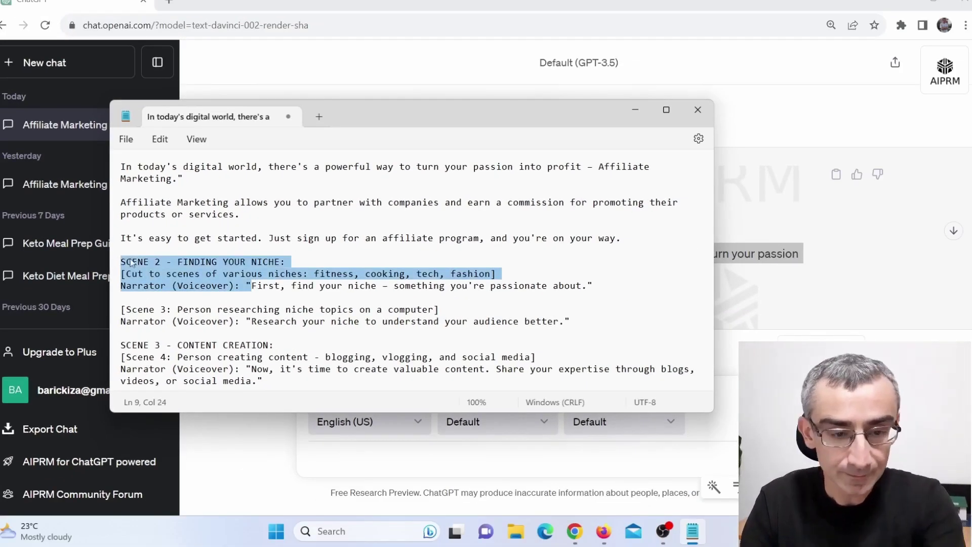
{"action": "key", "text": "BackSpace"}
{"action": "key", "text": "End"}
{"action": "key", "text": "BackSpace"}
{"action": "left_click_drag", "start_coordinate": [247, 297], "coordinate": [120, 285]}
{"action": "key", "text": "BackSpace"}
{"action": "left_click", "coordinate": [438, 291]}
{"action": "key", "text": "BackSpace"}
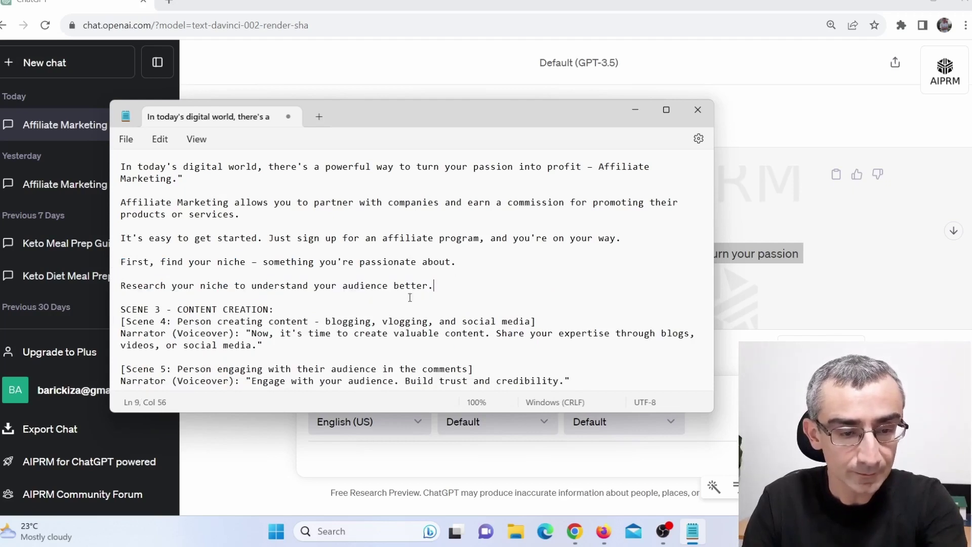
Clean the "Content Creation" section down to its spoken text, keeping a blank line between the content and audience engagement paragraphs.
{"action": "left_click_drag", "start_coordinate": [252, 332], "coordinate": [120, 309]}
{"action": "key", "text": "BackSpace"}
{"action": "left_click", "coordinate": [247, 324]}
{"action": "key", "text": "Delete"}
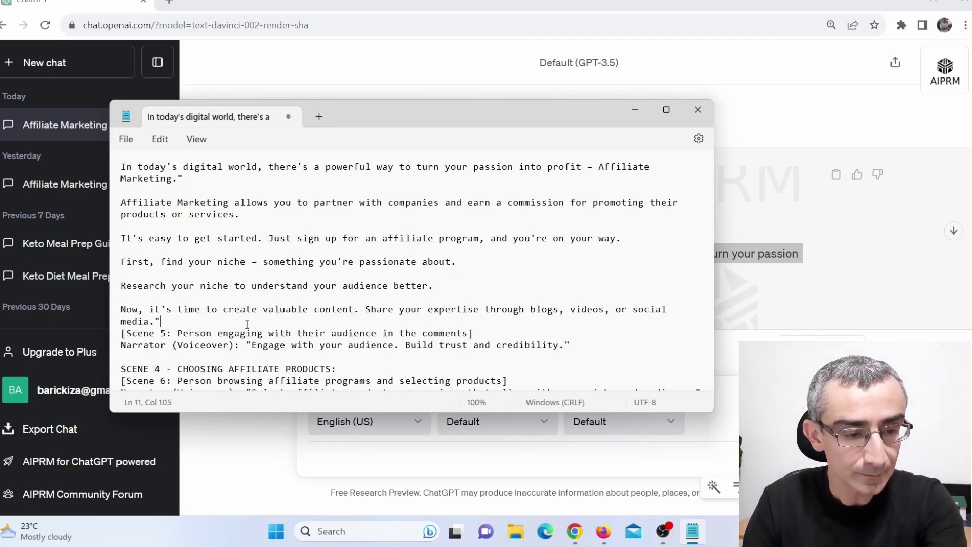
{"action": "left_click_drag", "start_coordinate": [252, 344], "coordinate": [120, 333]}
{"action": "key", "text": "BackSpace"}
{"action": "key", "text": "Return"}
{"action": "left_click", "coordinate": [483, 339]}
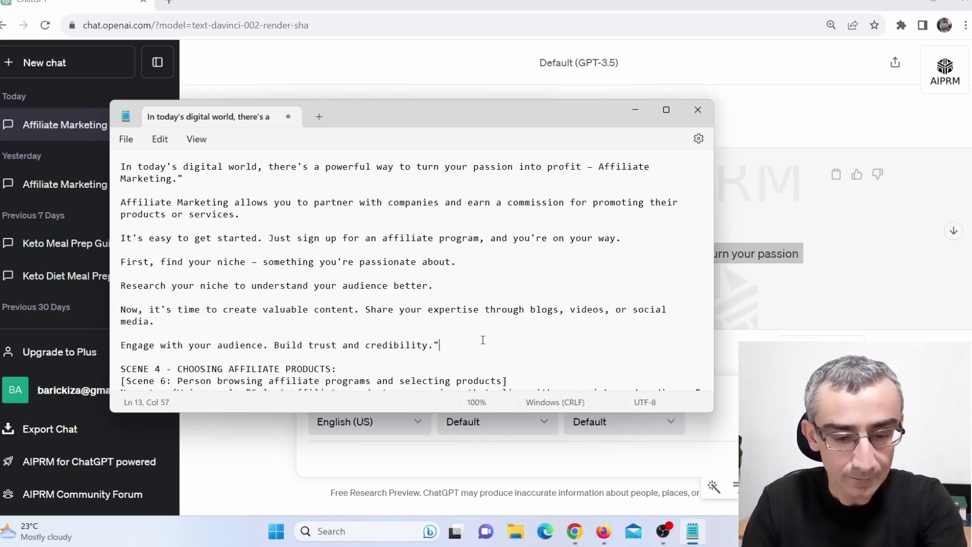
Remove the headings, scene notes, narrator labels and quotation marks from the product selection and product integration lines.
{"action": "scroll", "coordinate": [368, 339], "scroll_direction": "down", "scroll_amount": 5}
{"action": "scroll", "coordinate": [368, 340], "scroll_direction": "up", "scroll_amount": 1}
{"action": "left_click_drag", "start_coordinate": [257, 265], "coordinate": [120, 241]}
{"action": "key", "text": "BackSpace"}
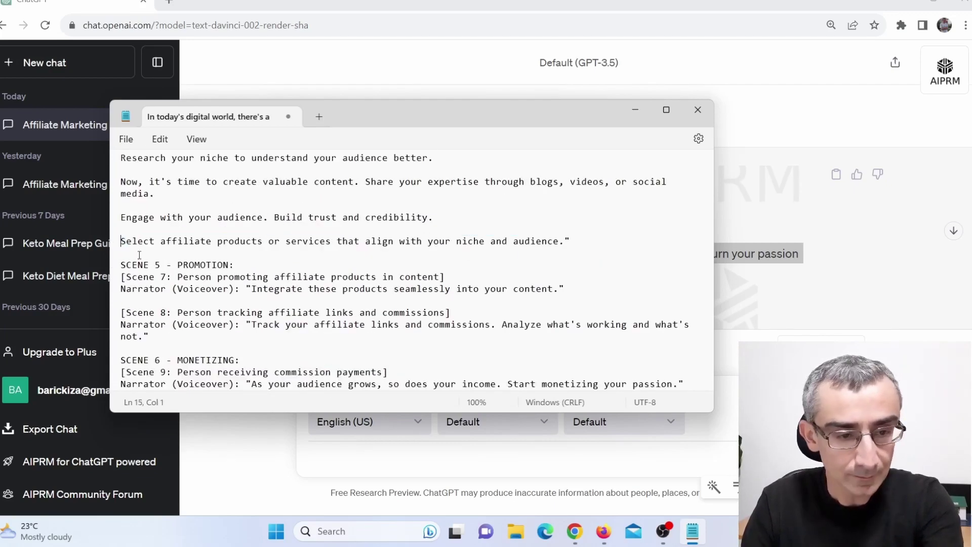
{"action": "left_click_drag", "start_coordinate": [255, 288], "coordinate": [120, 265]}
{"action": "key", "text": "BackSpace"}
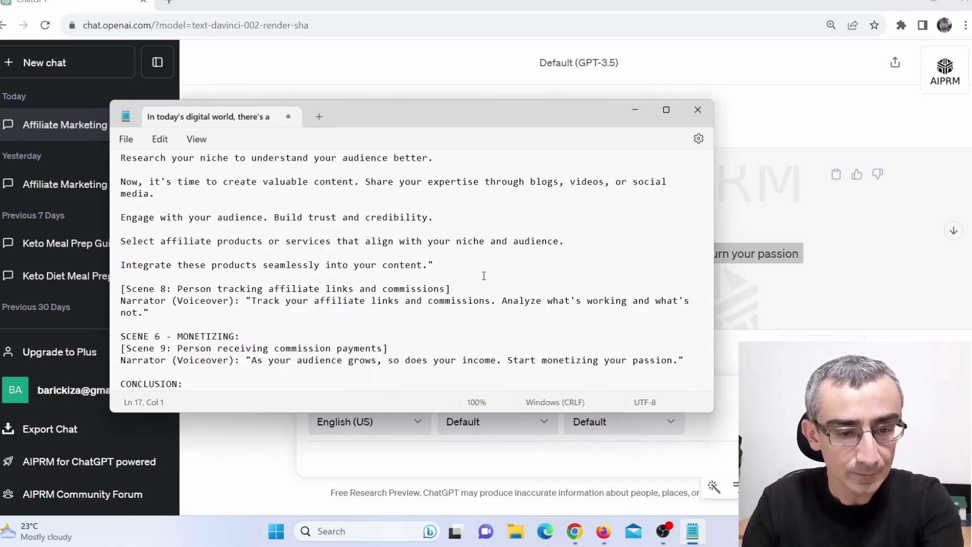
Strip the link tracking, monetizing and conclusion passages down to their spoken sentences only.
{"action": "left_click_drag", "start_coordinate": [252, 301], "coordinate": [120, 277]}
{"action": "key", "text": "BackSpace"}
{"action": "key", "text": "Return"}
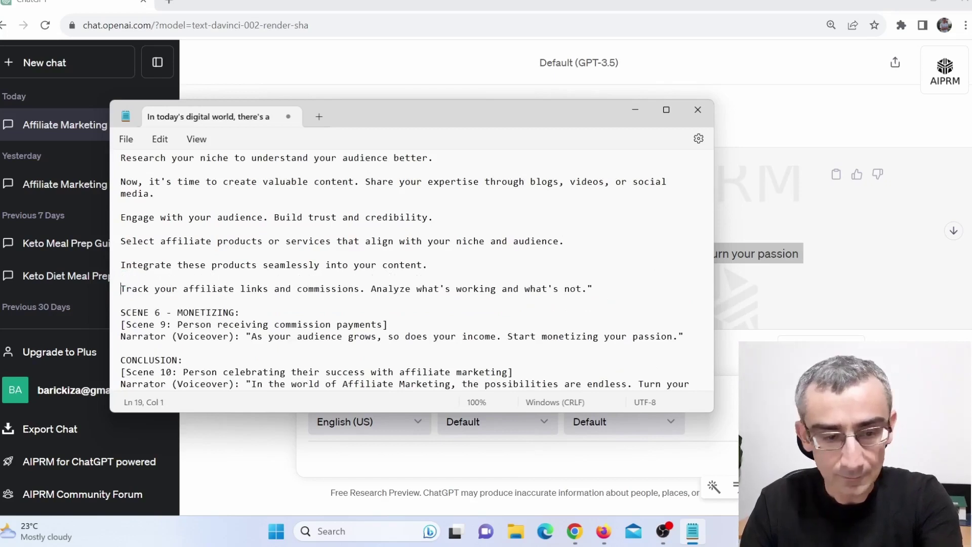
{"action": "left_click_drag", "start_coordinate": [251, 336], "coordinate": [120, 312]}
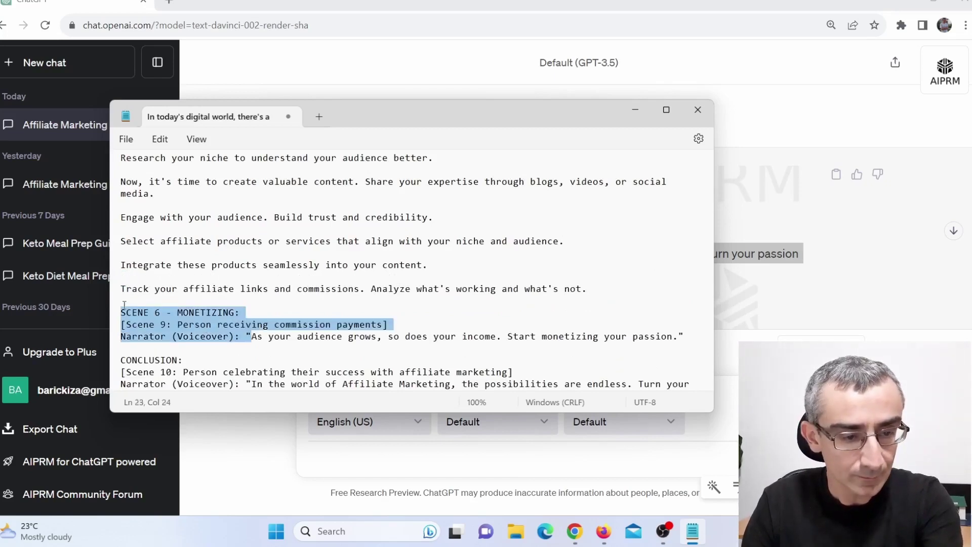
{"action": "key", "text": "BackSpace"}
{"action": "left_click_drag", "start_coordinate": [251, 360], "coordinate": [120, 336]}
{"action": "key", "text": "BackSpace"}
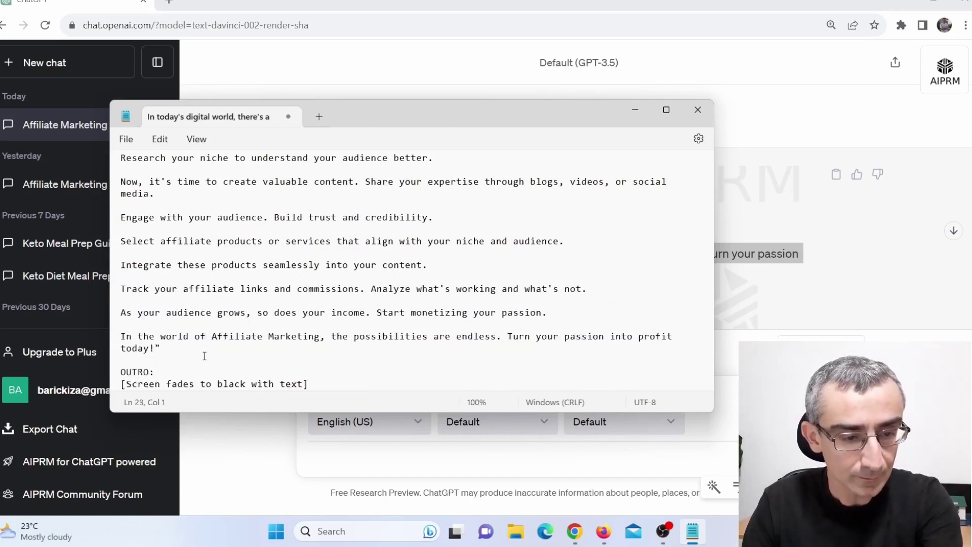
Delete the whole outro block after "Turn your passion into profit today!" and return to the start of the script.
{"action": "scroll", "coordinate": [396, 354], "scroll_direction": "down", "scroll_amount": 1}
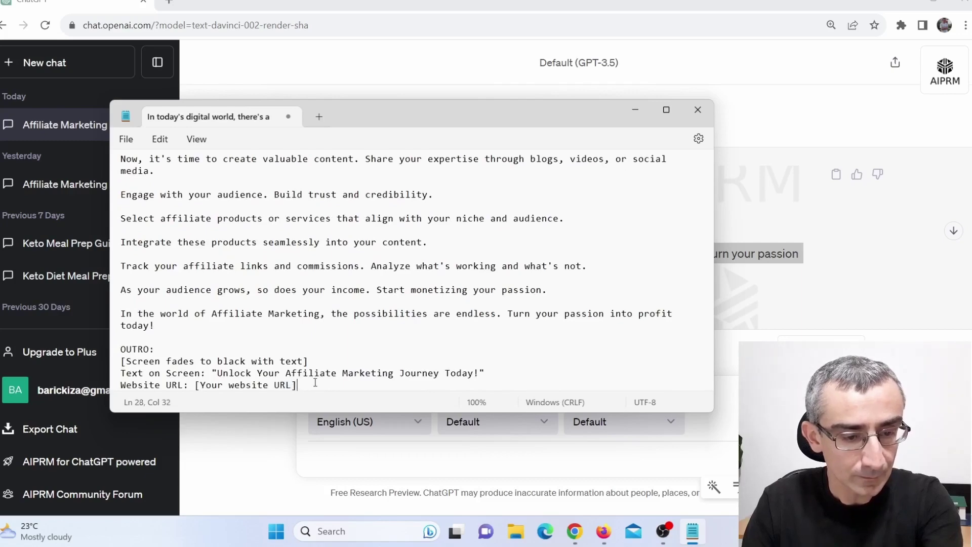
{"action": "left_click_drag", "start_coordinate": [315, 381], "coordinate": [154, 326]}
{"action": "key", "text": "BackSpace"}
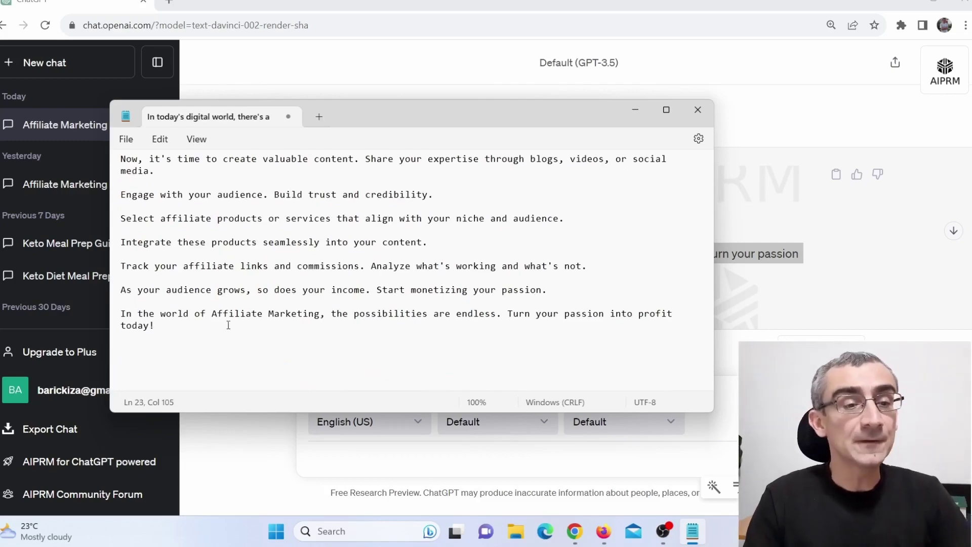
{"action": "scroll", "coordinate": [253, 324], "scroll_direction": "up", "scroll_amount": 4}
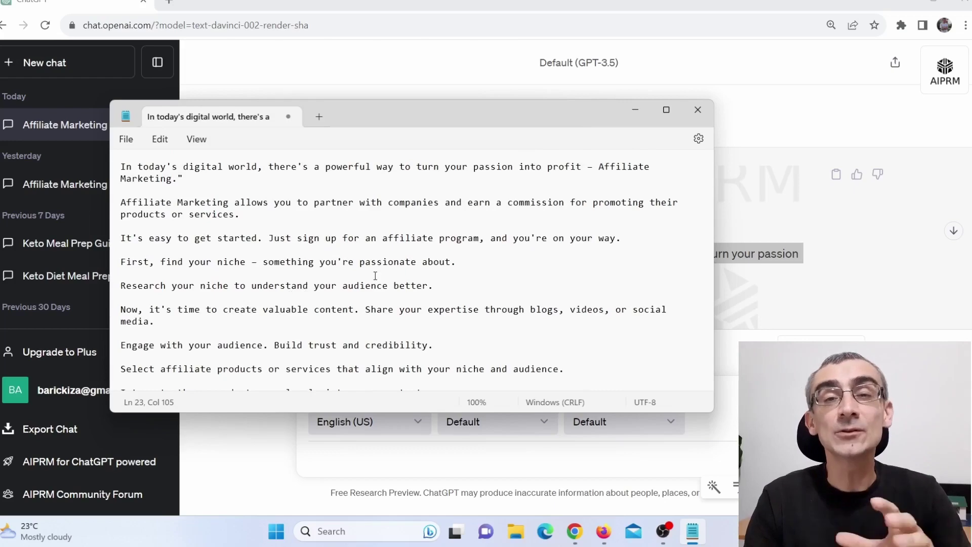
Switch to Canva in Firefox and create a new blank design of the Video type.
{"action": "left_click", "coordinate": [604, 537]}
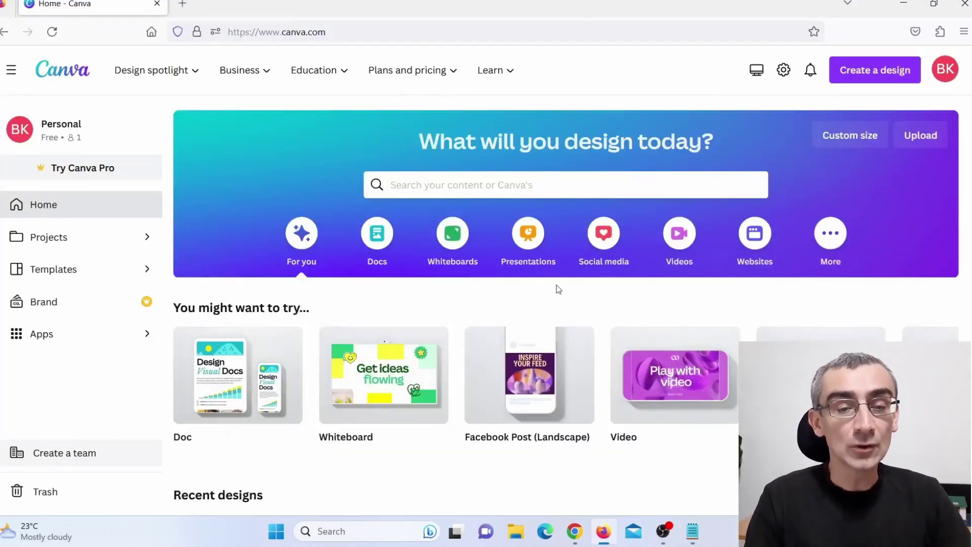
{"action": "left_click", "coordinate": [679, 235]}
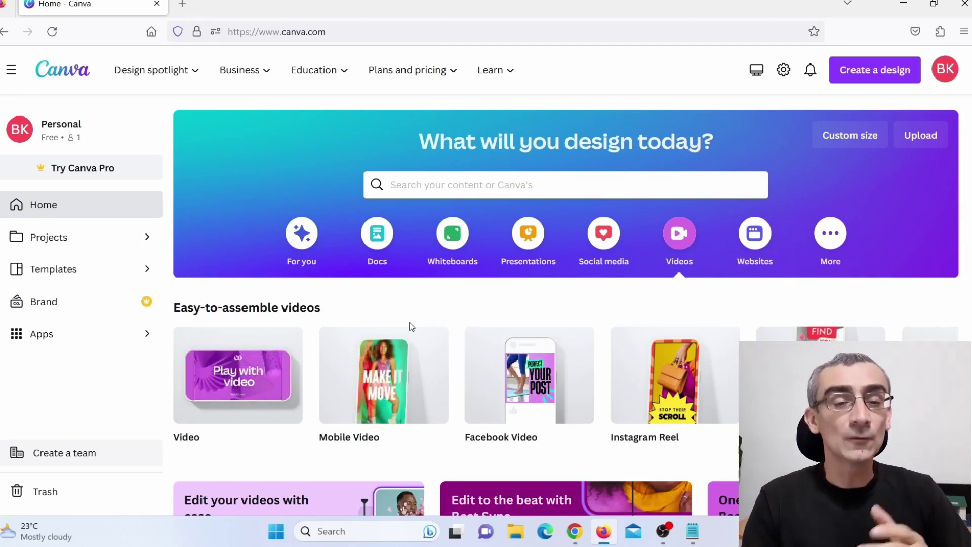
{"action": "left_click", "coordinate": [247, 389]}
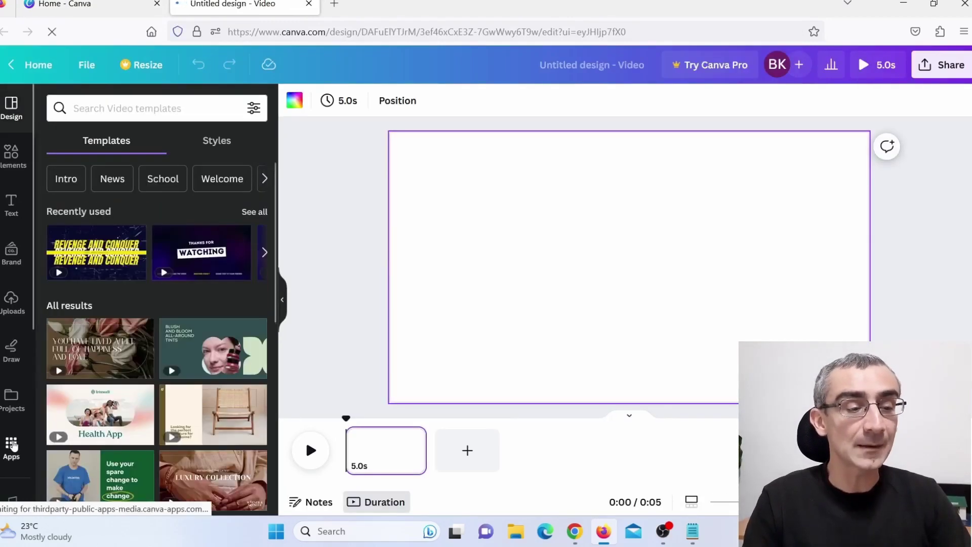
Open the D-ID AI Presenters app and examine its full presenter gallery and its text, language, voice and style options.
{"action": "left_click", "coordinate": [13, 446]}
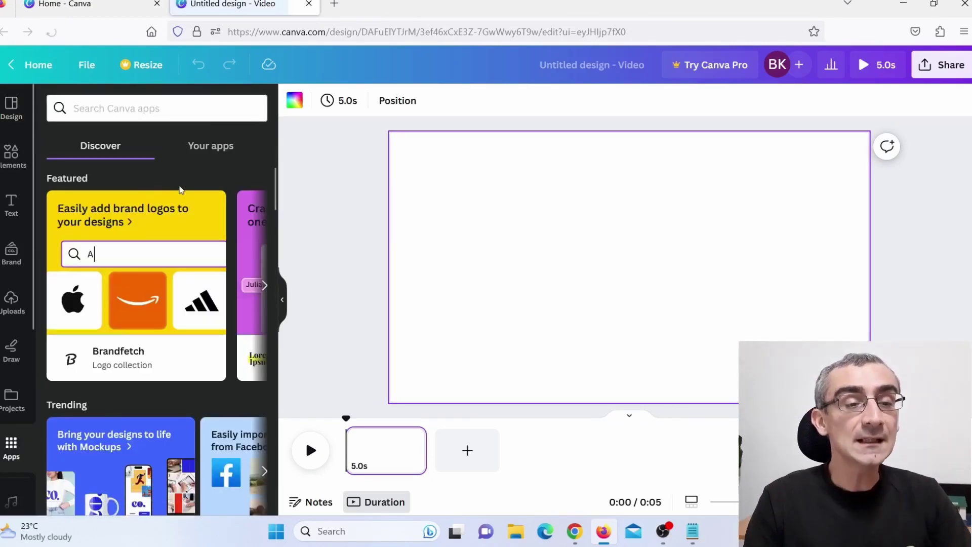
{"action": "scroll", "coordinate": [207, 293], "scroll_direction": "down", "scroll_amount": 5}
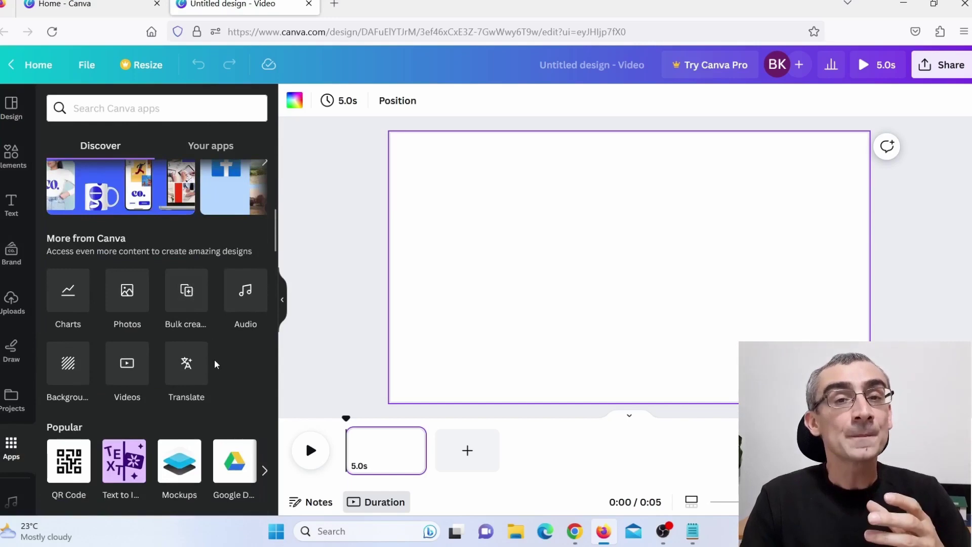
{"action": "scroll", "coordinate": [225, 373], "scroll_direction": "down", "scroll_amount": 5}
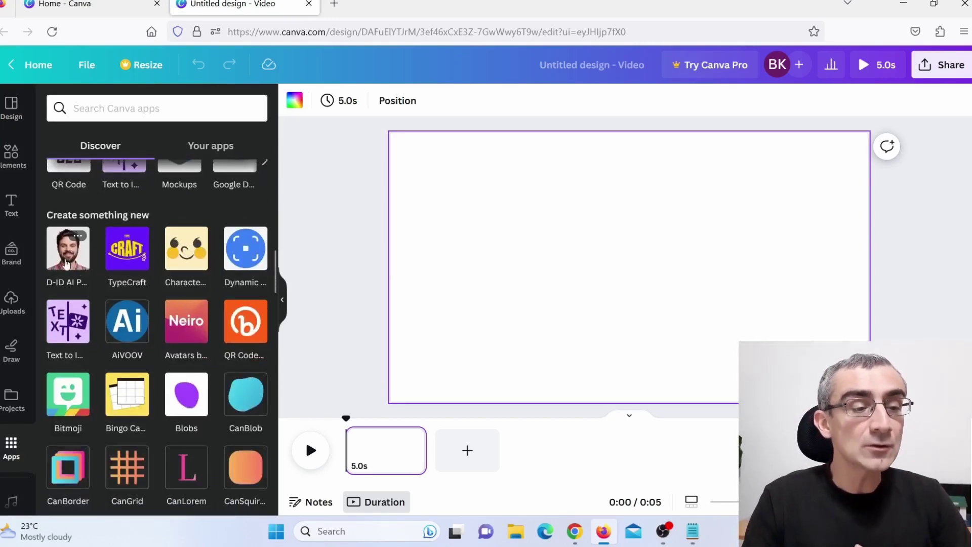
{"action": "left_click", "coordinate": [66, 264]}
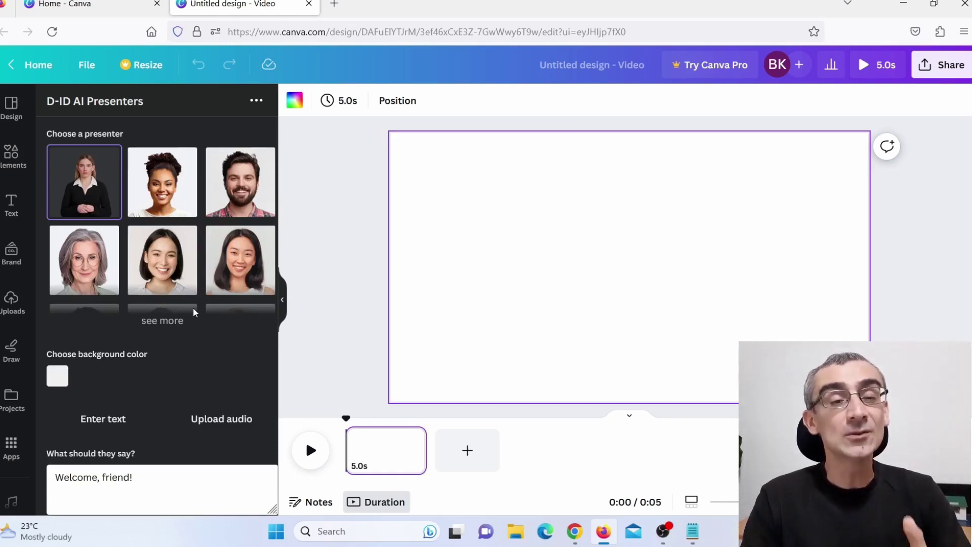
{"action": "left_click", "coordinate": [165, 319]}
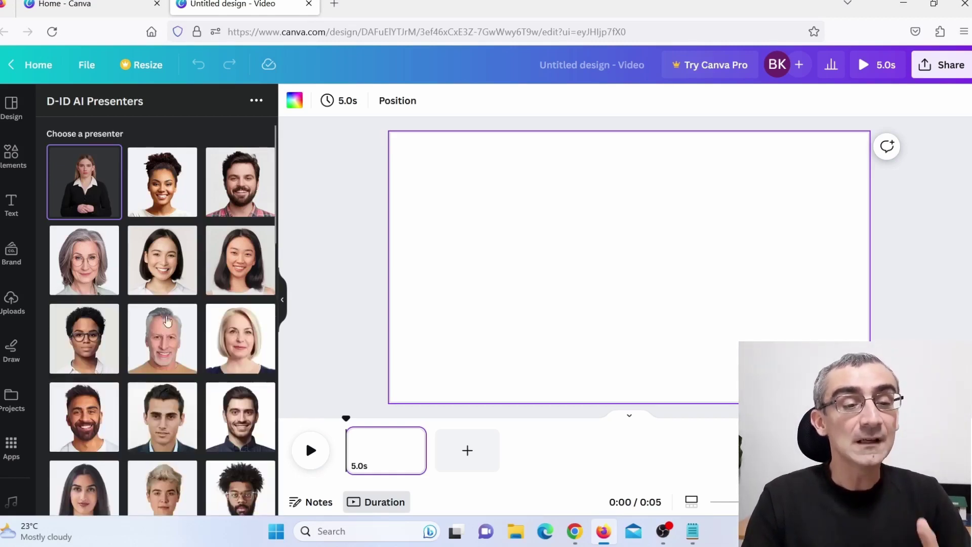
{"action": "scroll", "coordinate": [167, 329], "scroll_direction": "down", "scroll_amount": 5}
{"action": "scroll", "coordinate": [167, 330], "scroll_direction": "down", "scroll_amount": 10}
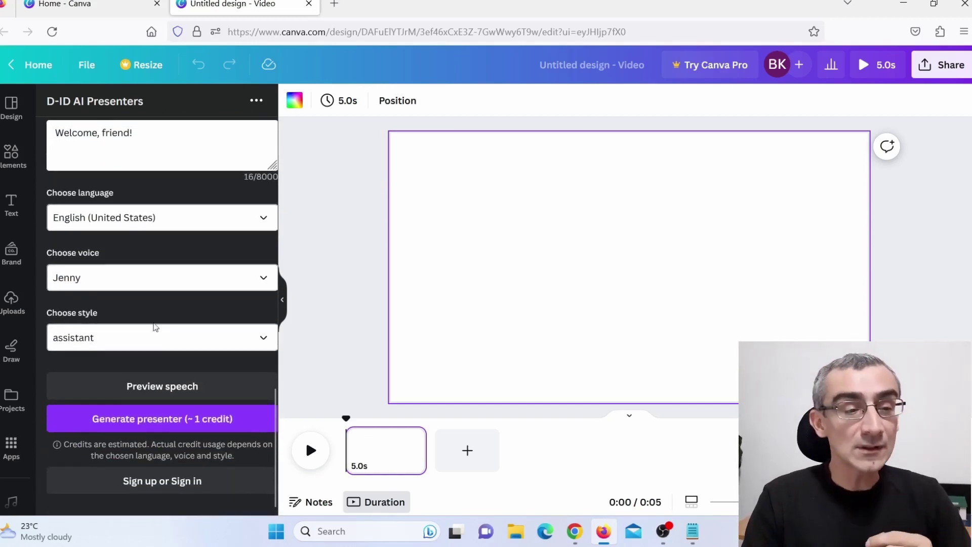
Return to the app list and open the Avatars by NeiroAI app from the apps for creating something new.
{"action": "left_click", "coordinate": [10, 446]}
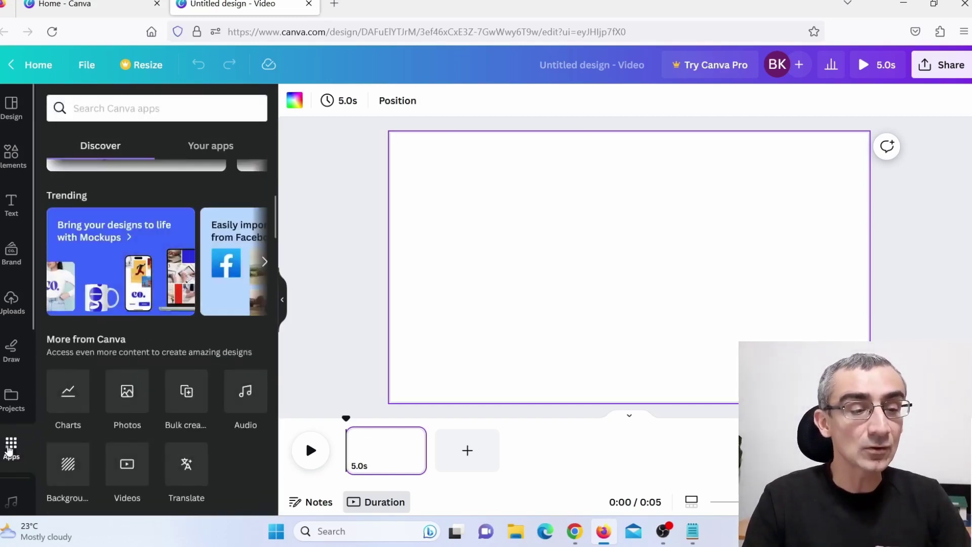
{"action": "scroll", "coordinate": [215, 362], "scroll_direction": "down", "scroll_amount": 6}
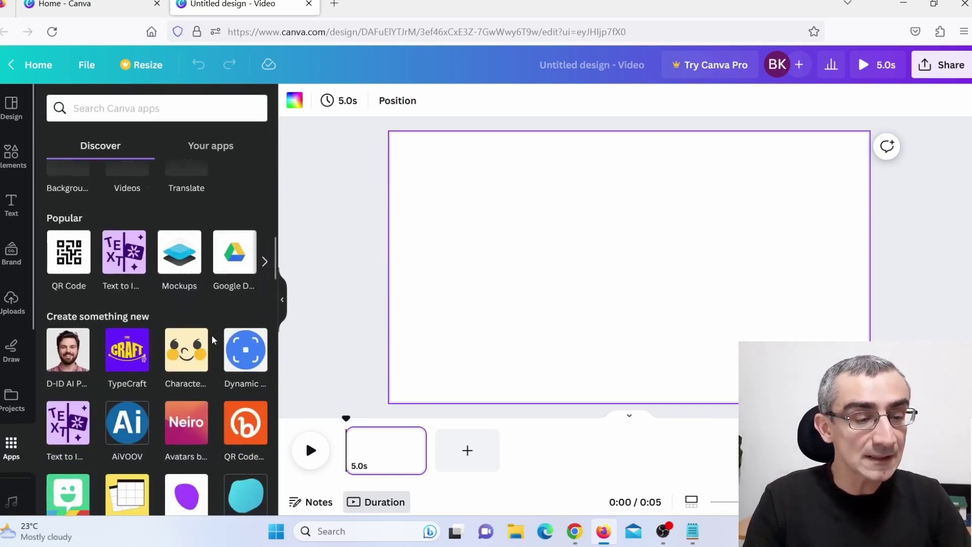
{"action": "mouse_move", "coordinate": [208, 343]}
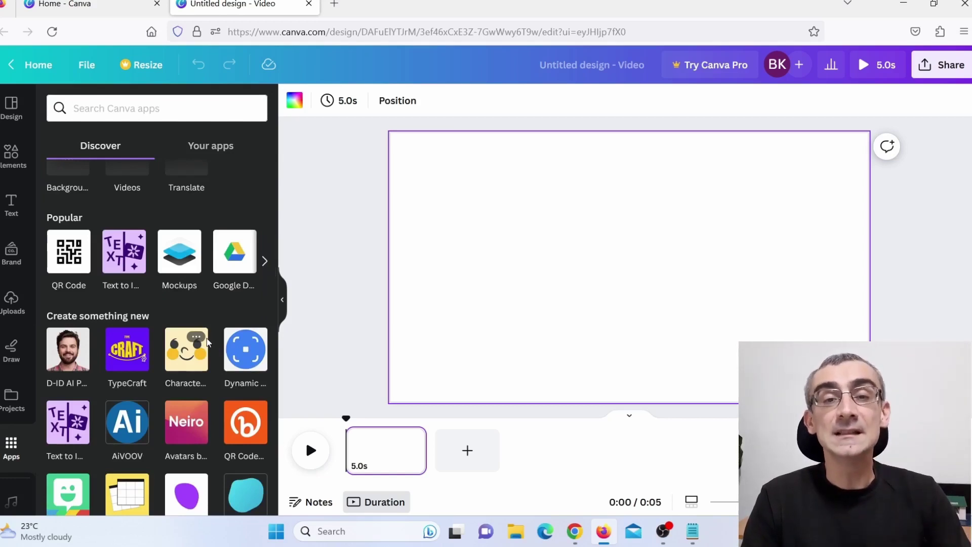
{"action": "scroll", "coordinate": [184, 361], "scroll_direction": "up", "scroll_amount": 5}
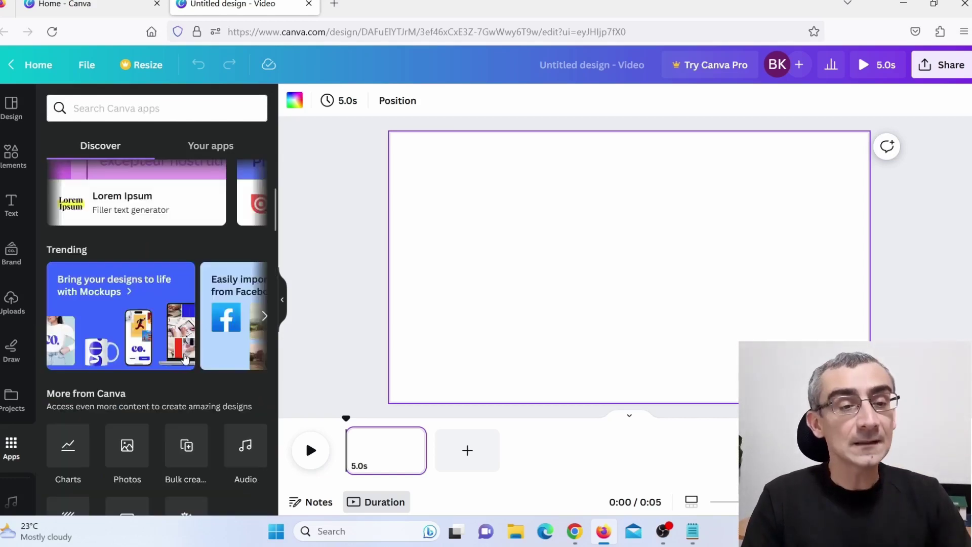
{"action": "scroll", "coordinate": [185, 358], "scroll_direction": "down", "scroll_amount": 7}
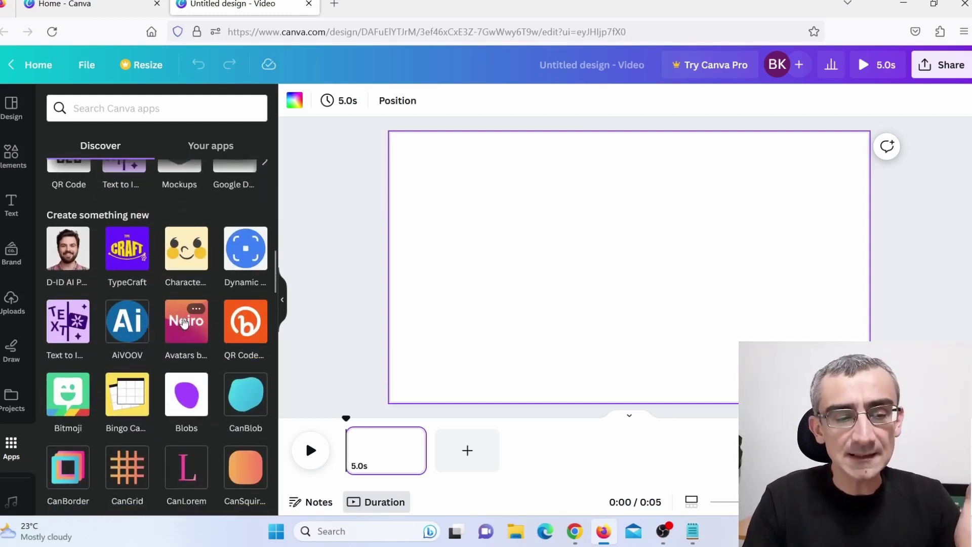
{"action": "left_click", "coordinate": [184, 323]}
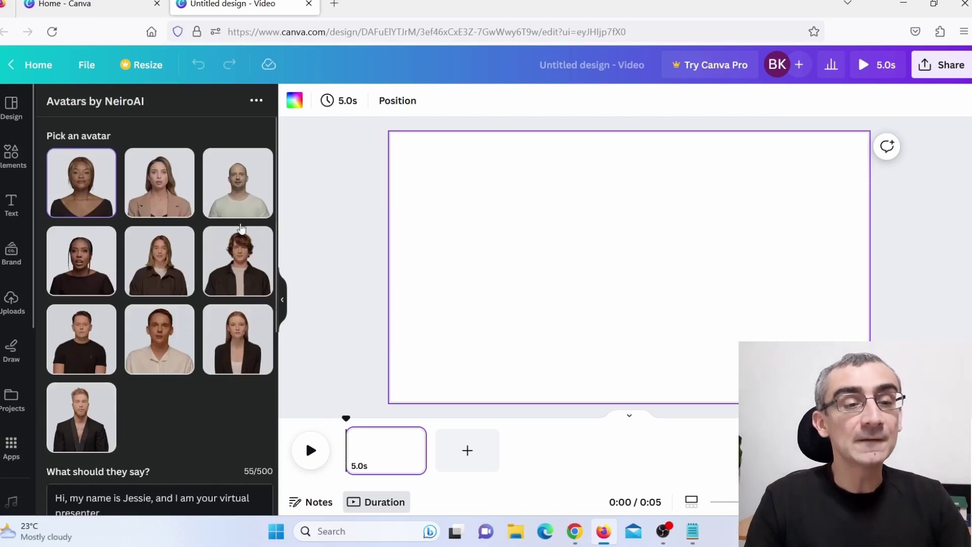
Review the avatar gallery and pick the male avatar in the black T-shirt.
{"action": "scroll", "coordinate": [220, 266], "scroll_direction": "down", "scroll_amount": 2}
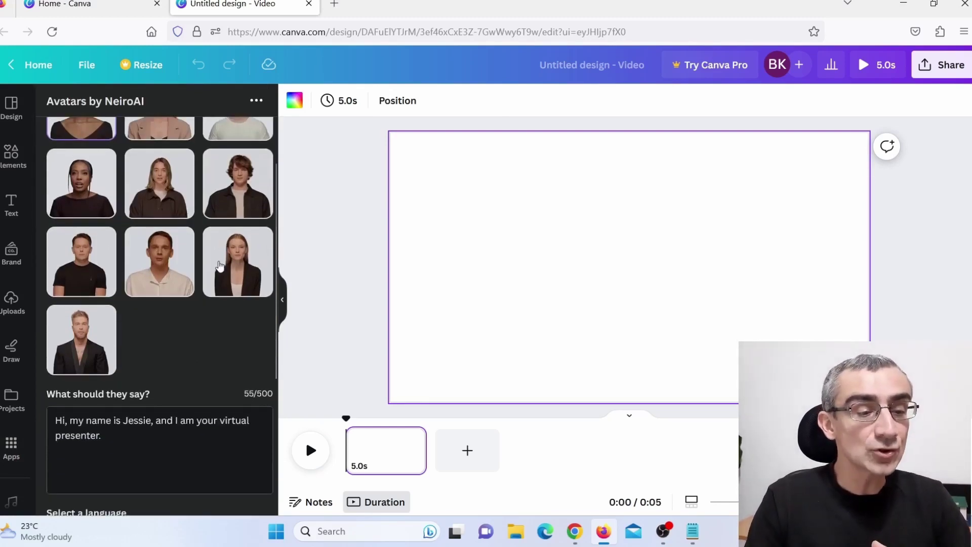
{"action": "scroll", "coordinate": [218, 263], "scroll_direction": "up", "scroll_amount": 2}
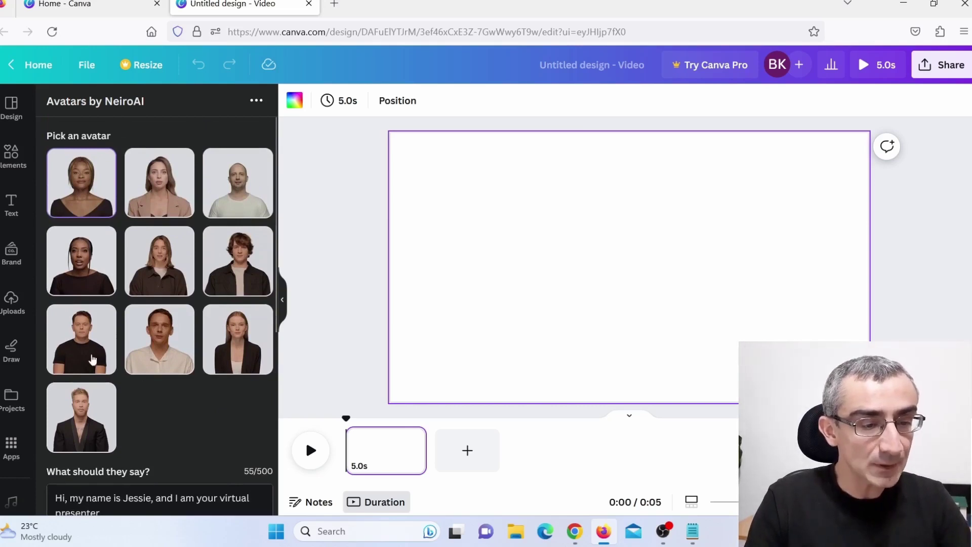
{"action": "left_click", "coordinate": [79, 347]}
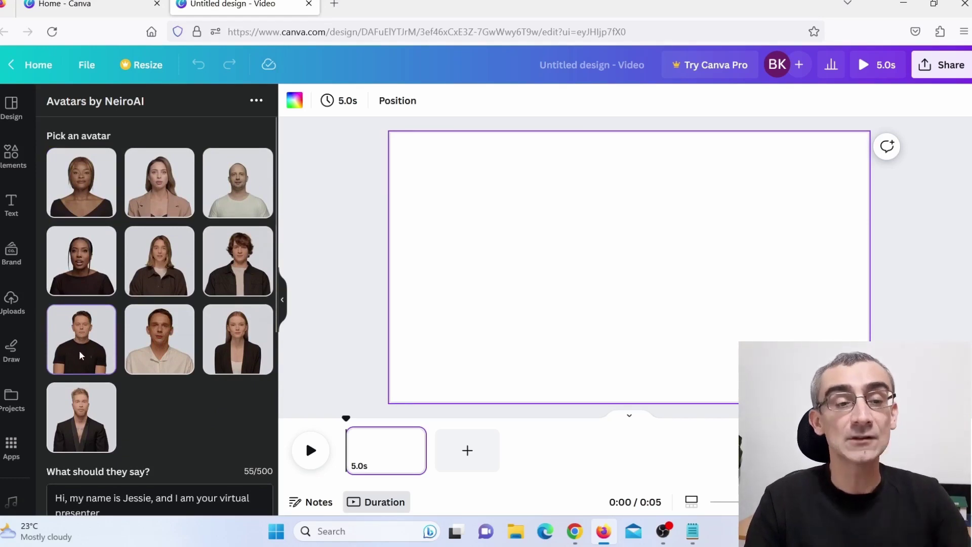
Copy the whole affiliate marketing script from Notepad and paste it over the avatar's default speech text in Canva.
{"action": "scroll", "coordinate": [193, 319], "scroll_direction": "down", "scroll_amount": 5}
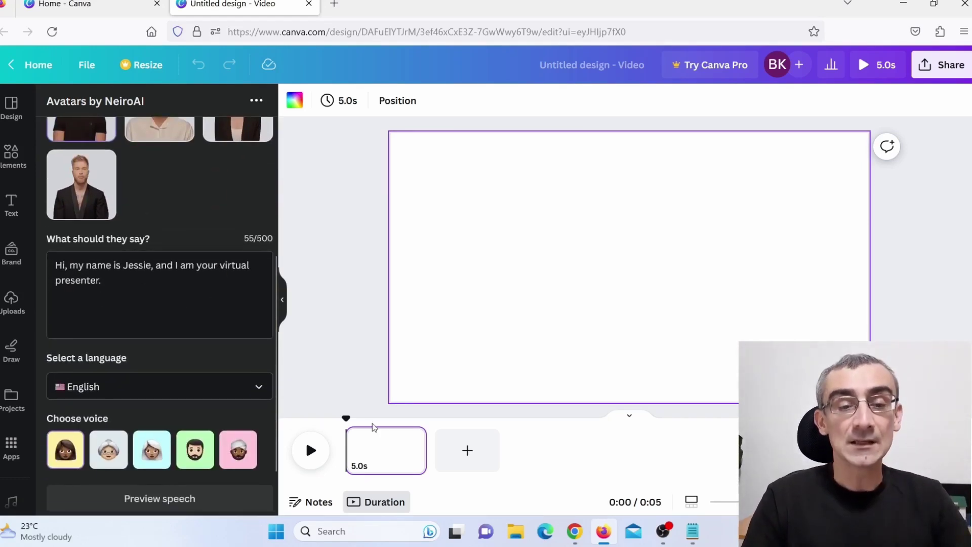
{"action": "left_click", "coordinate": [692, 531]}
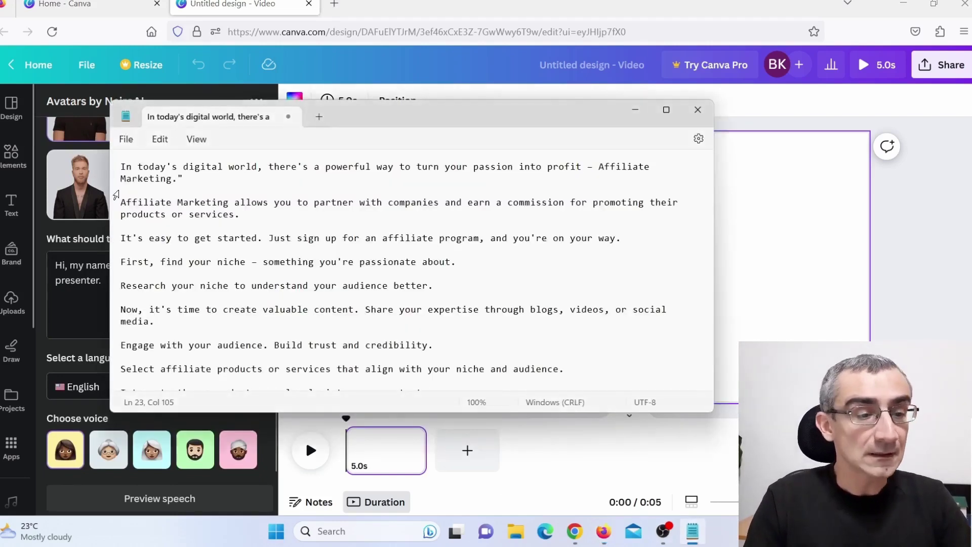
{"action": "left_click_drag", "start_coordinate": [115, 173], "coordinate": [125, 389]}
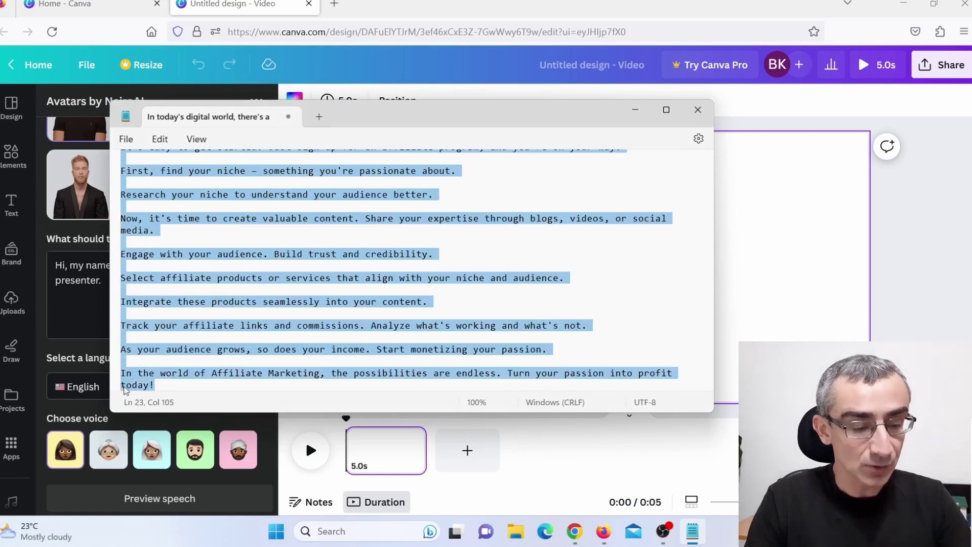
{"action": "left_click", "coordinate": [79, 288]}
{"action": "left_click_drag", "start_coordinate": [124, 281], "coordinate": [11, 245]}
{"action": "key", "text": "ctrl+v"}
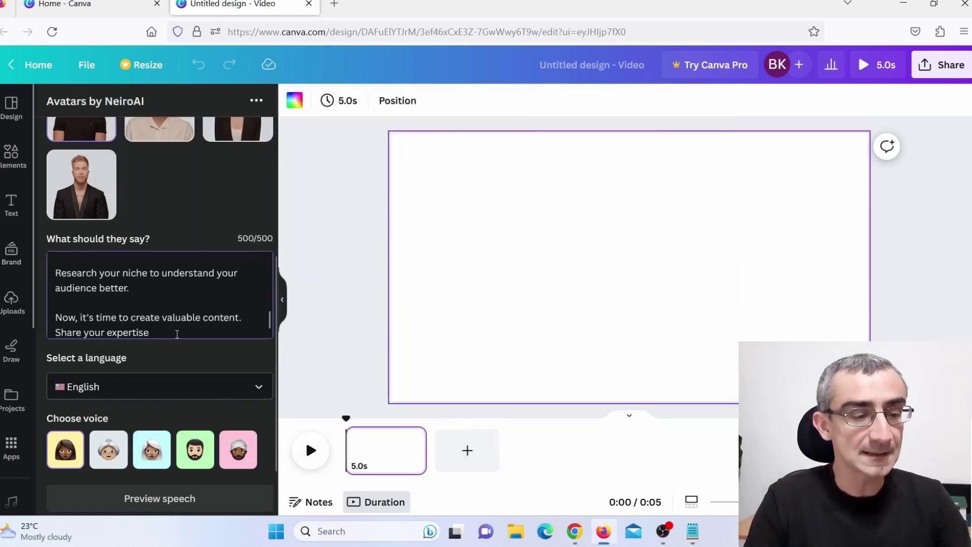
Examine the list of available speech languages for the avatar and keep English.
{"action": "scroll", "coordinate": [147, 370], "scroll_direction": "down", "scroll_amount": 2}
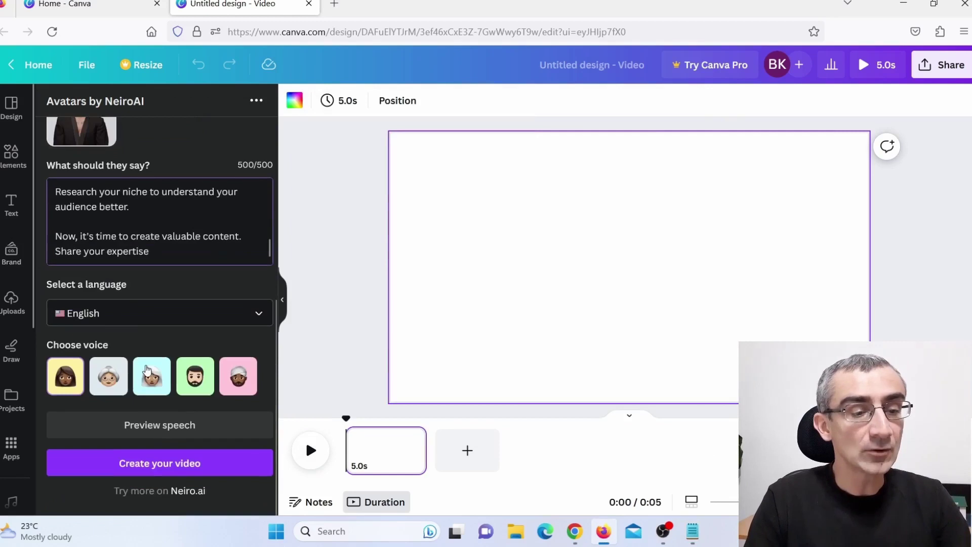
{"action": "left_click", "coordinate": [135, 320]}
{"action": "scroll", "coordinate": [144, 386], "scroll_direction": "down", "scroll_amount": 5}
{"action": "scroll", "coordinate": [145, 386], "scroll_direction": "down", "scroll_amount": 3}
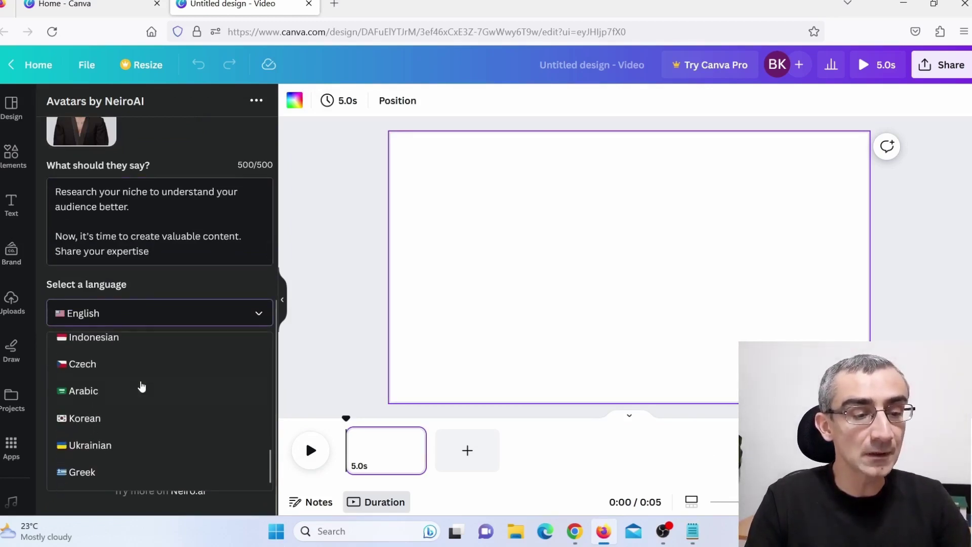
{"action": "left_click", "coordinate": [166, 284]}
{"action": "left_click", "coordinate": [139, 320]}
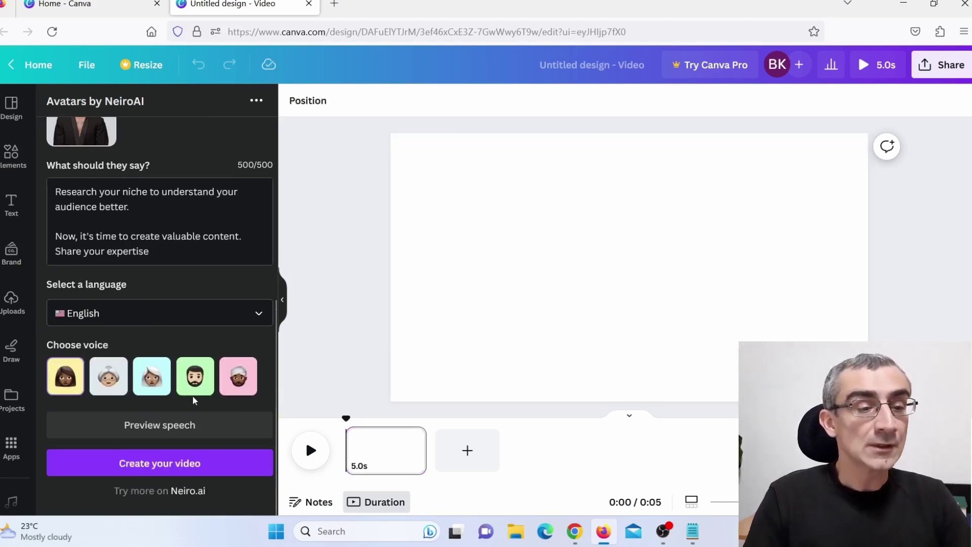
Choose the voice of the dark-haired bearded man for the avatar and preview the speech.
{"action": "scroll", "coordinate": [177, 273], "scroll_direction": "up", "scroll_amount": 5}
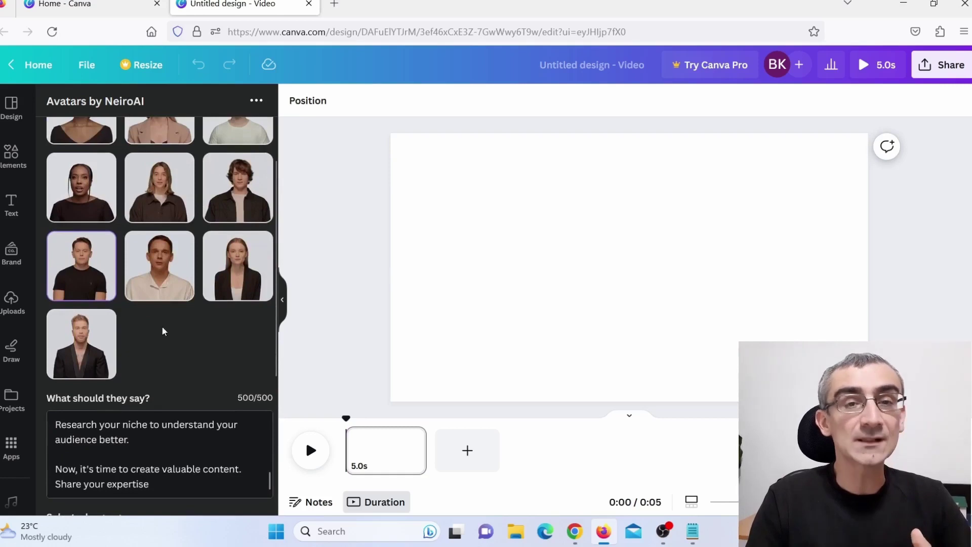
{"action": "scroll", "coordinate": [195, 311], "scroll_direction": "down", "scroll_amount": 5}
{"action": "left_click", "coordinate": [197, 383]}
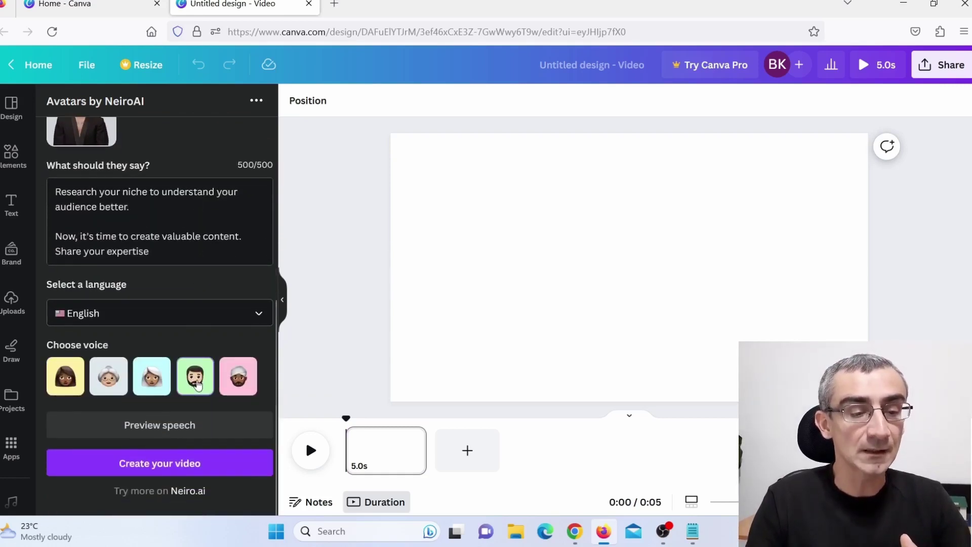
{"action": "left_click", "coordinate": [157, 433]}
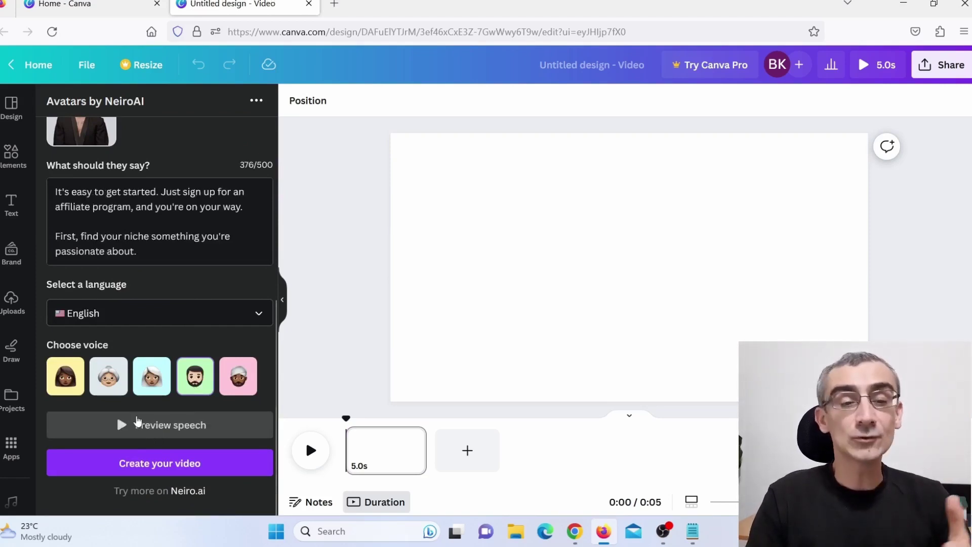
Create the avatar video and play back part of the resulting clip on the timeline.
{"action": "left_click", "coordinate": [156, 470]}
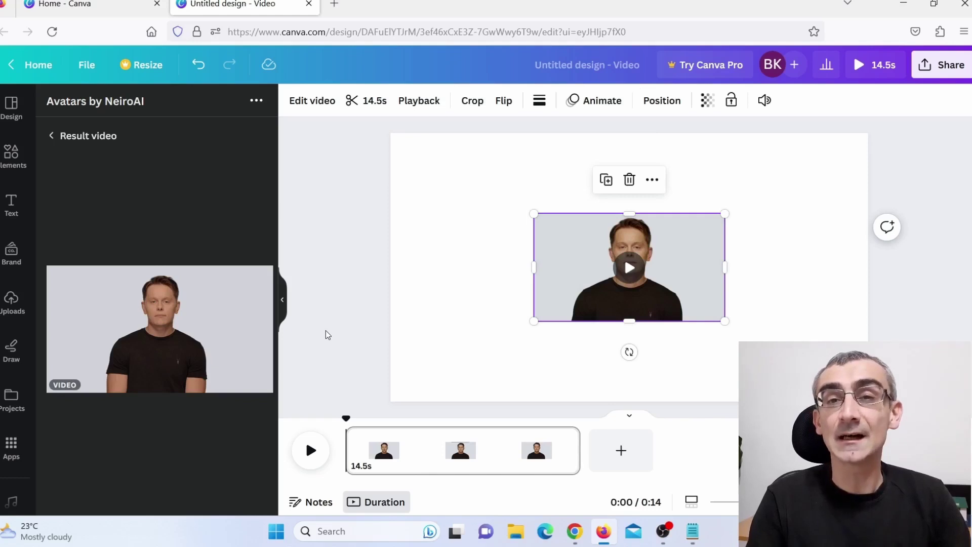
{"action": "left_click", "coordinate": [311, 450]}
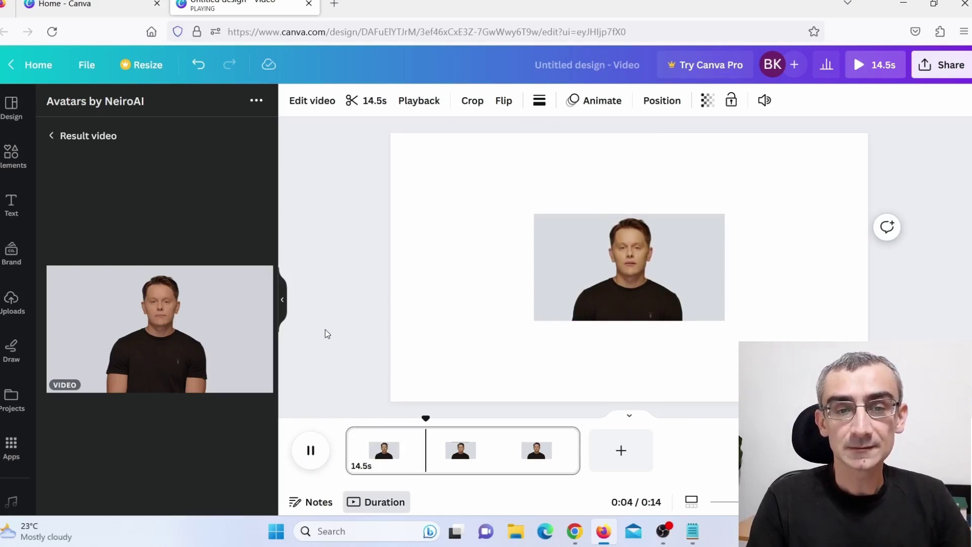
{"action": "left_click", "coordinate": [313, 451]}
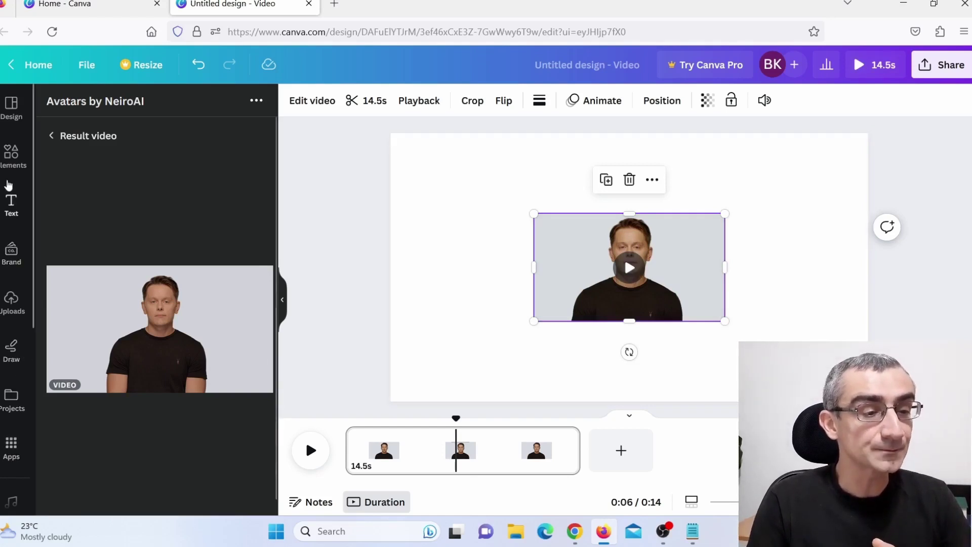
Search the elements for "strit", limit the results to photos, and add the city crosswalk photo to the page.
{"action": "left_click", "coordinate": [11, 153]}
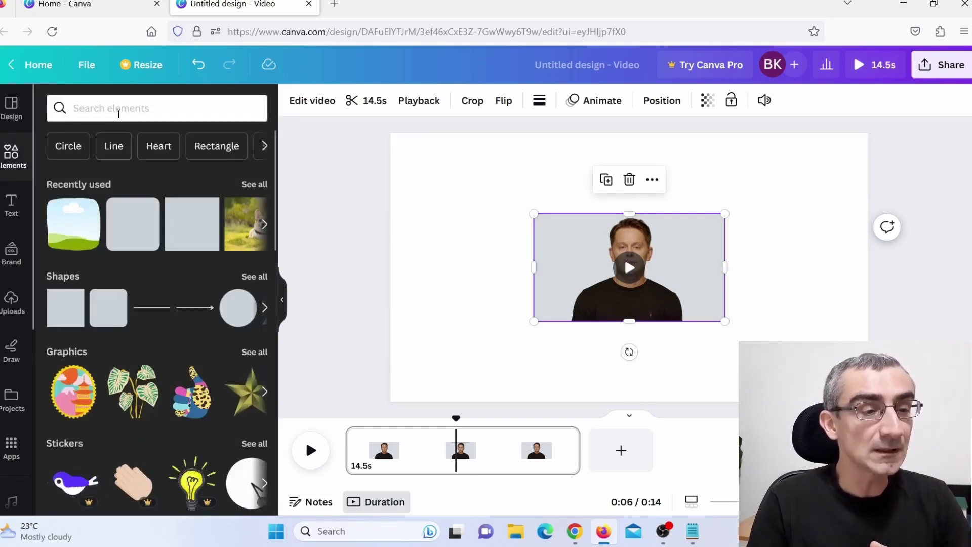
{"action": "left_click", "coordinate": [120, 109]}
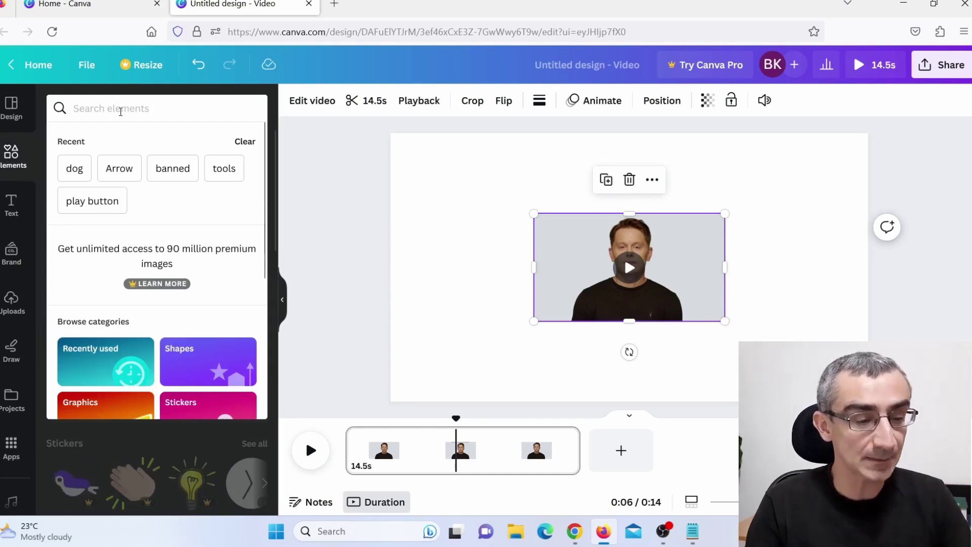
{"action": "type", "text": "strit"}
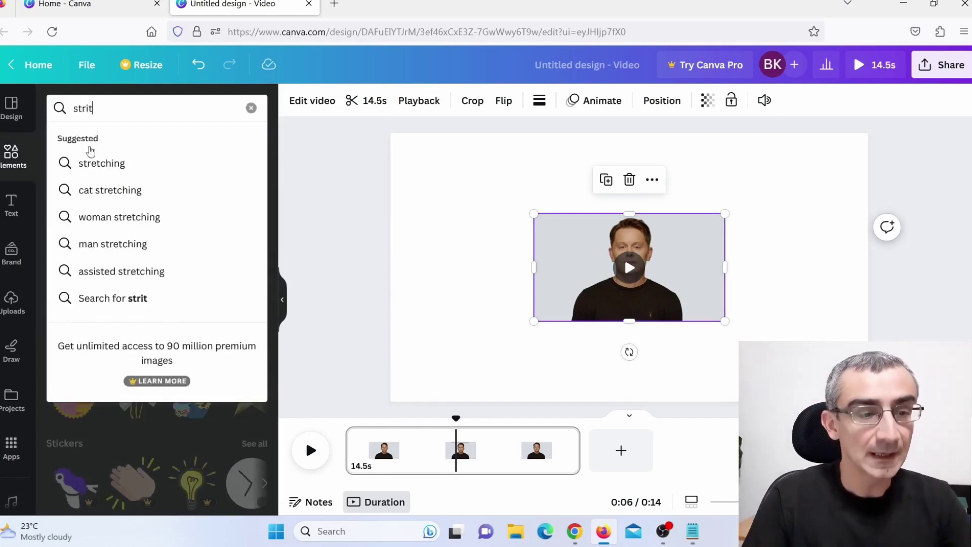
{"action": "key", "text": "Return"}
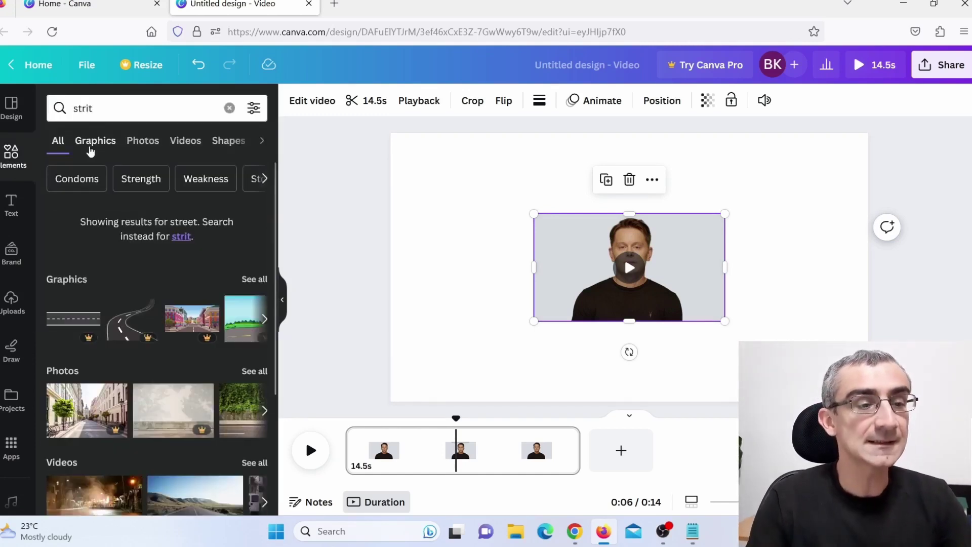
{"action": "left_click", "coordinate": [144, 141]}
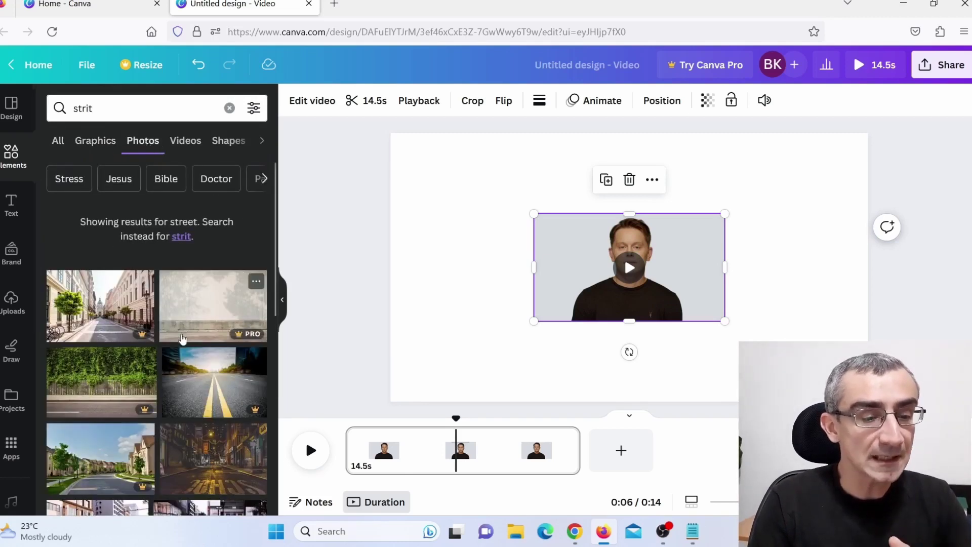
{"action": "scroll", "coordinate": [104, 329], "scroll_direction": "down", "scroll_amount": 4}
{"action": "left_click", "coordinate": [218, 357]}
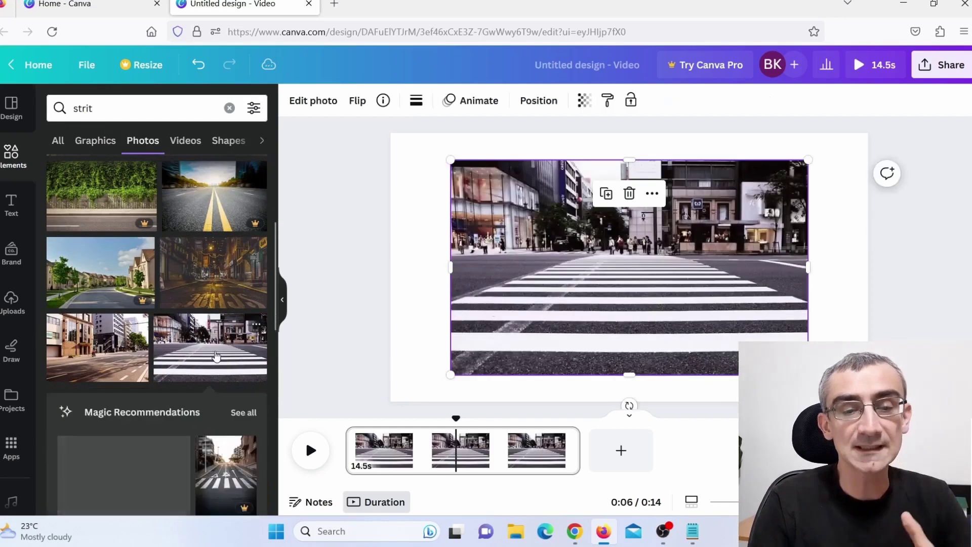
Enlarge the crosswalk photo to cover the whole page and send it backward behind the avatar clip.
{"action": "left_click_drag", "start_coordinate": [449, 162], "coordinate": [371, 134]}
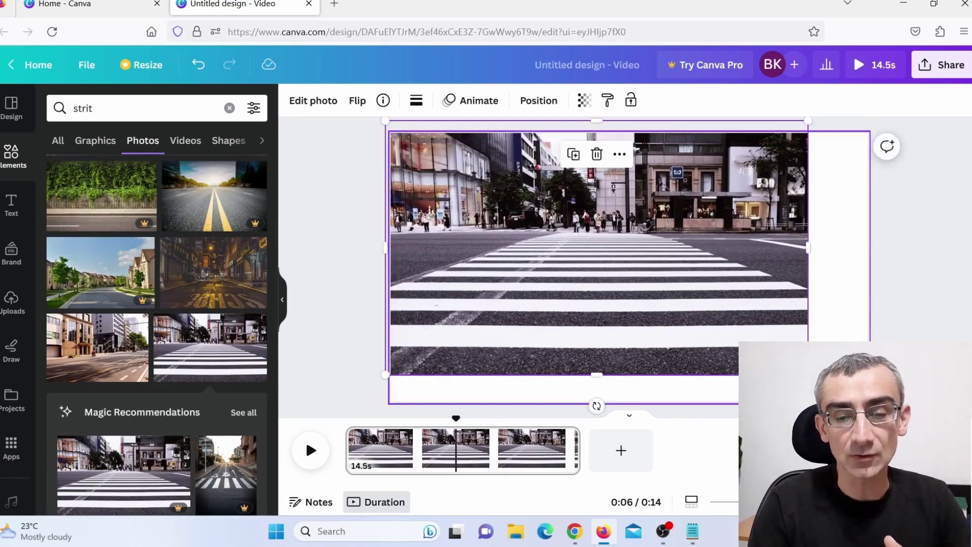
{"action": "left_click_drag", "start_coordinate": [808, 374], "coordinate": [874, 414]}
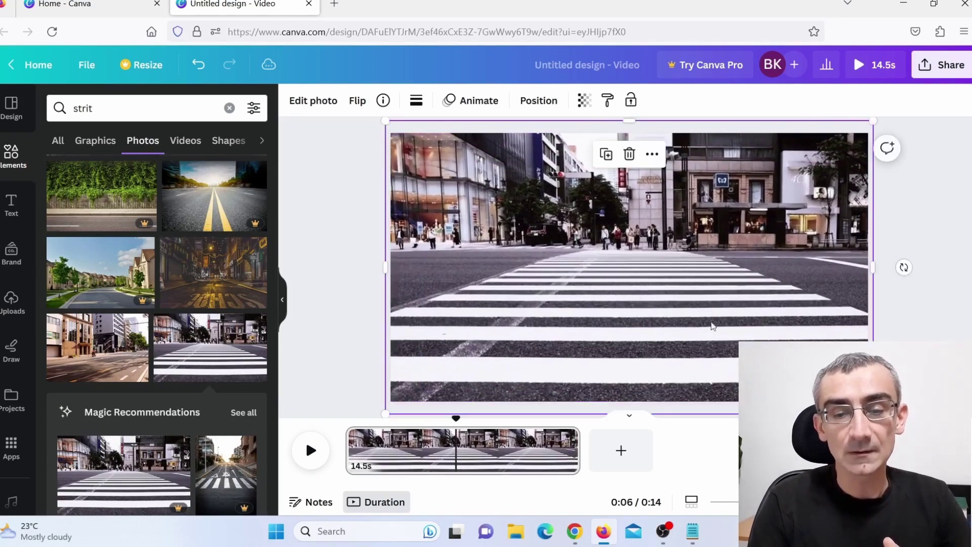
{"action": "right_click", "coordinate": [751, 233]}
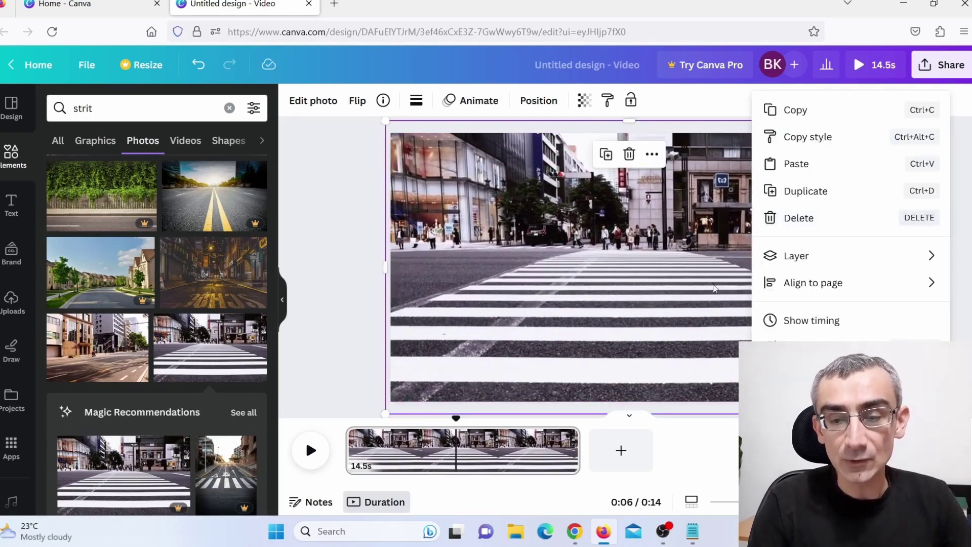
{"action": "mouse_move", "coordinate": [799, 258]}
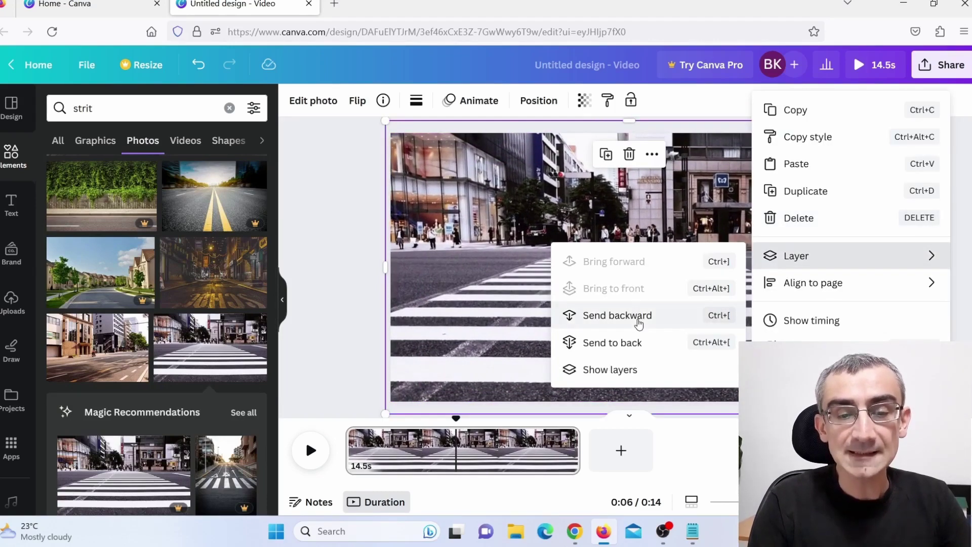
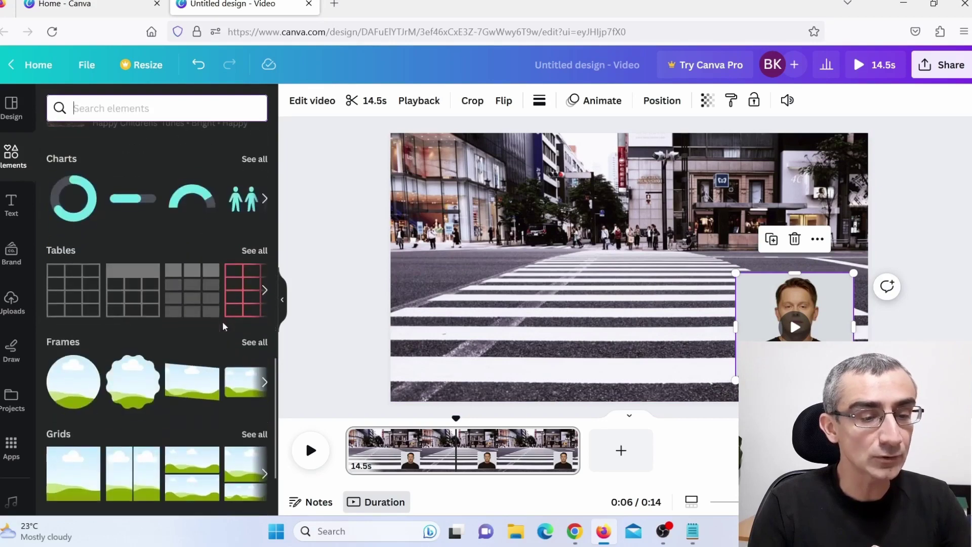
Add a curved-edge square frame from the frames collection over the avatar clip and send it backward behind the clip.
{"action": "left_click", "coordinate": [250, 343]}
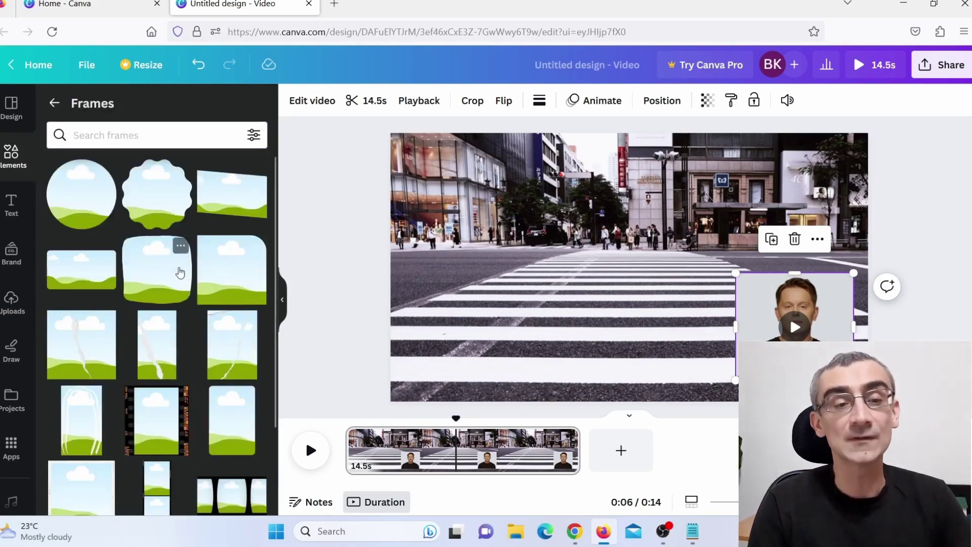
{"action": "left_click", "coordinate": [148, 283]}
{"action": "left_click_drag", "start_coordinate": [626, 283], "coordinate": [788, 340]}
{"action": "right_click", "coordinate": [794, 323]}
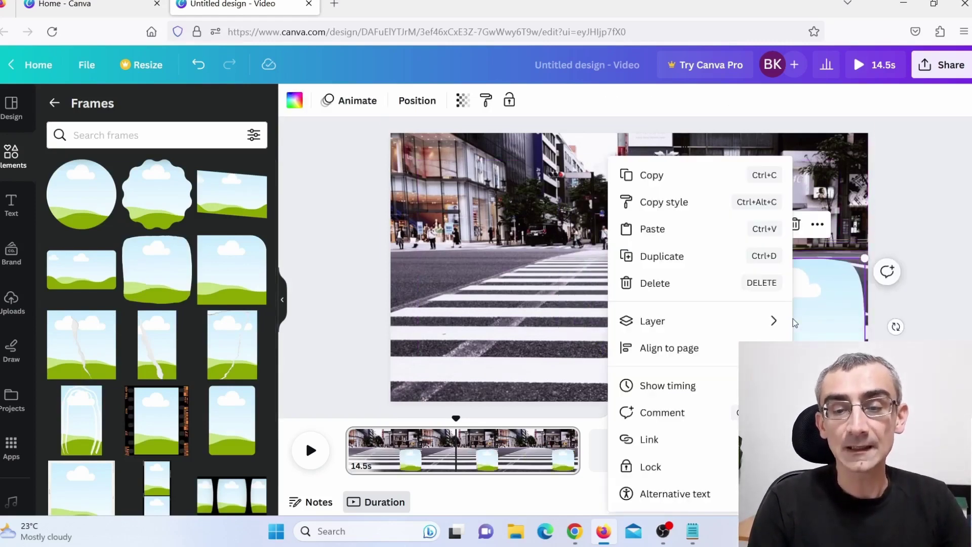
{"action": "mouse_move", "coordinate": [653, 324]}
{"action": "left_click", "coordinate": [473, 379]}
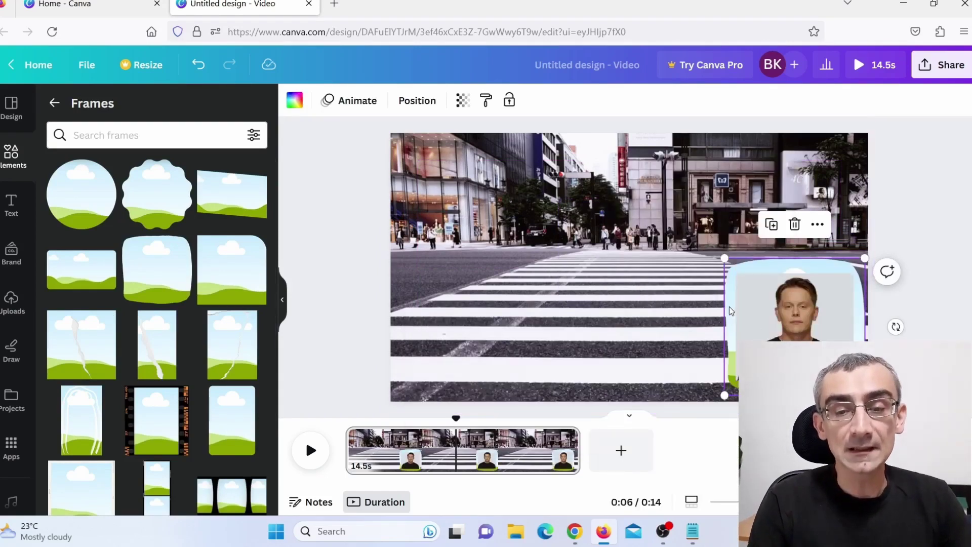
Fill the frame behind the avatar with the default solid red.
{"action": "left_click", "coordinate": [292, 103]}
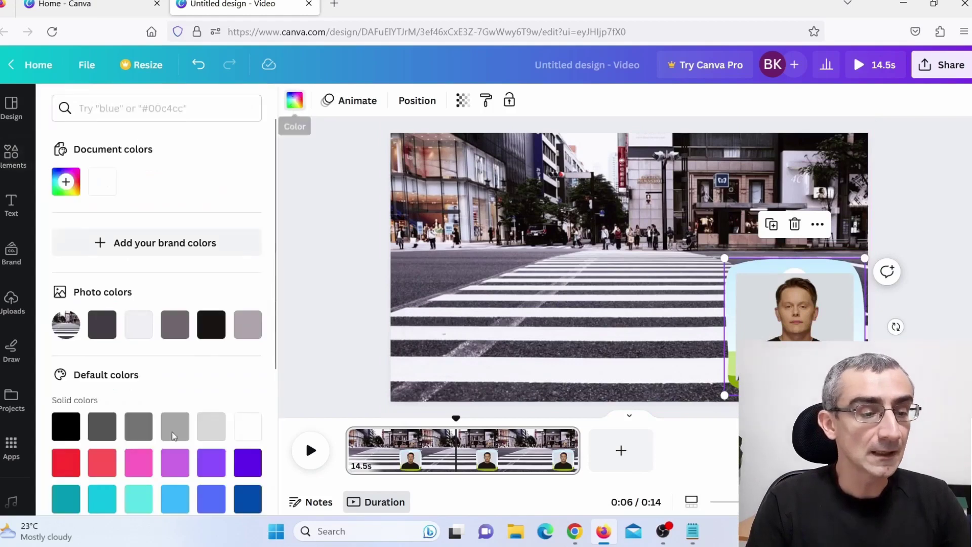
{"action": "left_click", "coordinate": [72, 469]}
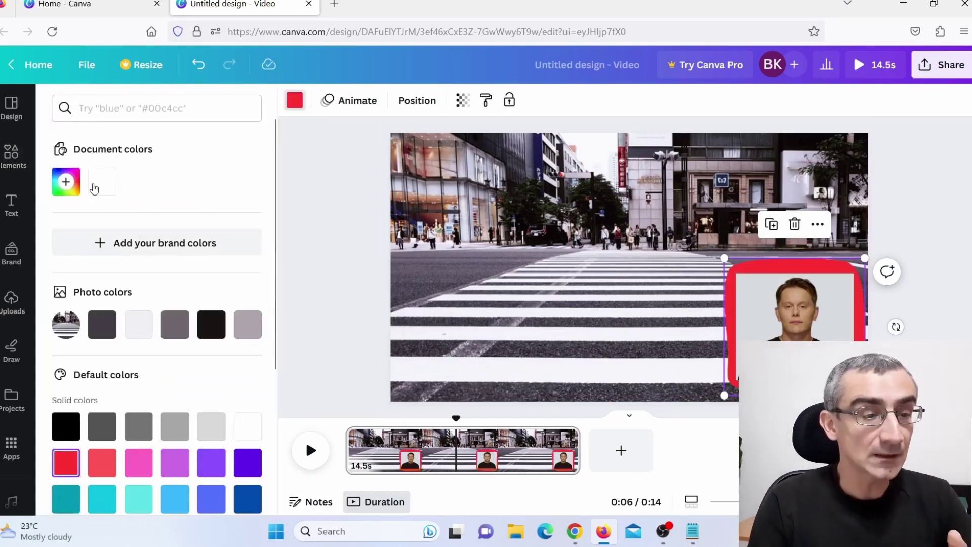
Search the elements for "park", limit the results to photos, and place the tree-shaded park path photo over the avatar.
{"action": "left_click", "coordinate": [12, 154]}
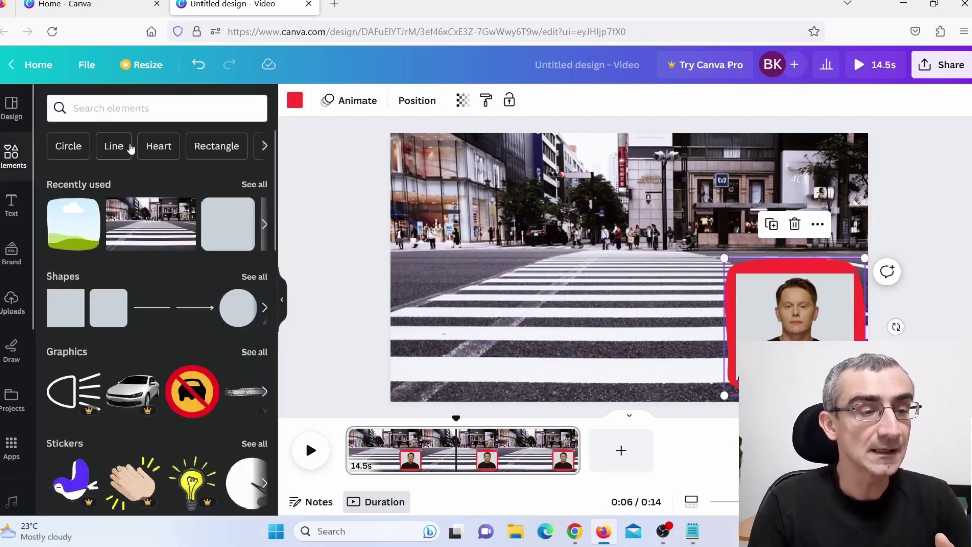
{"action": "left_click", "coordinate": [130, 115]}
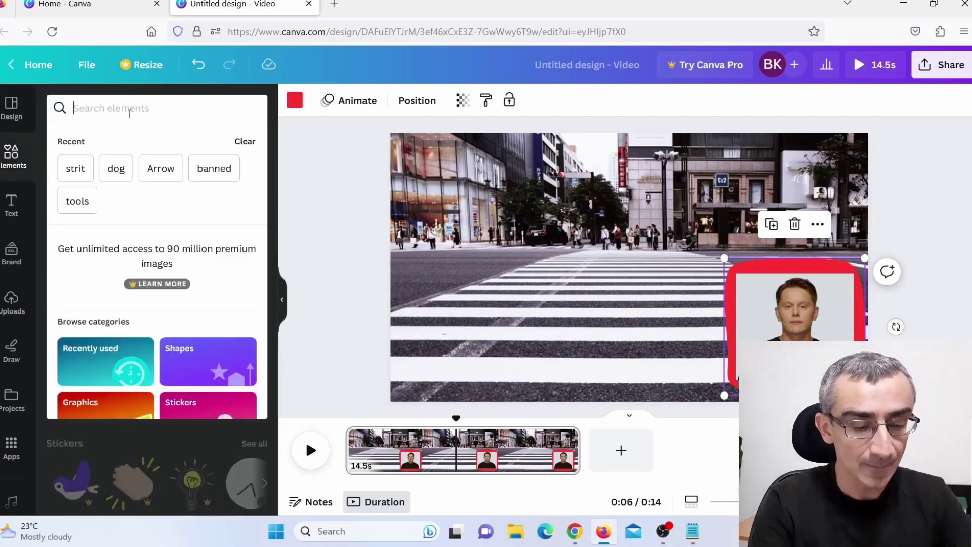
{"action": "type", "text": "park"}
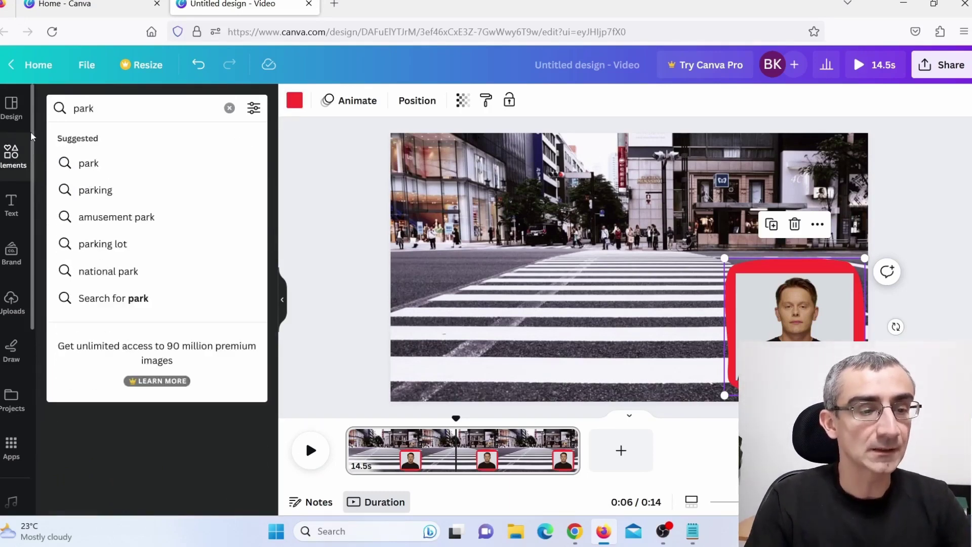
{"action": "key", "text": "Return"}
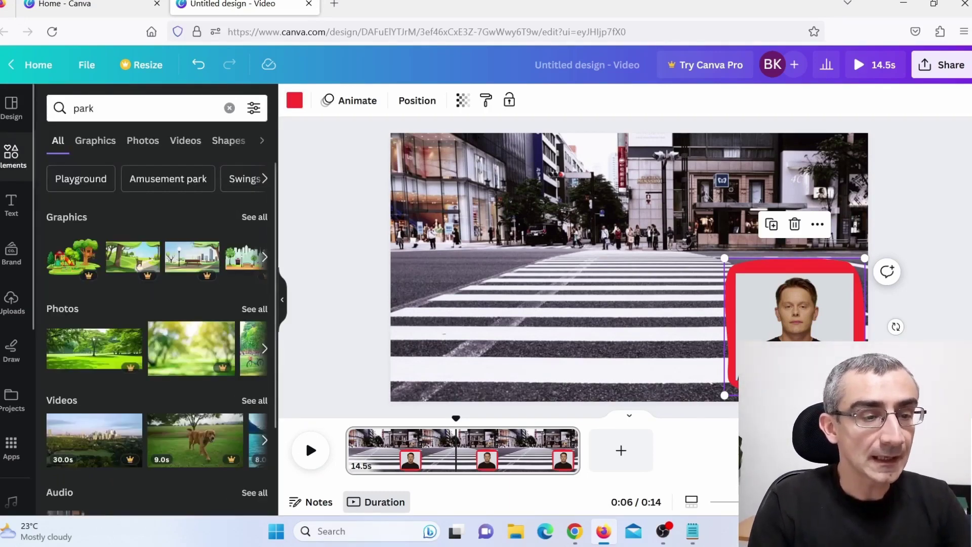
{"action": "left_click", "coordinate": [143, 141]}
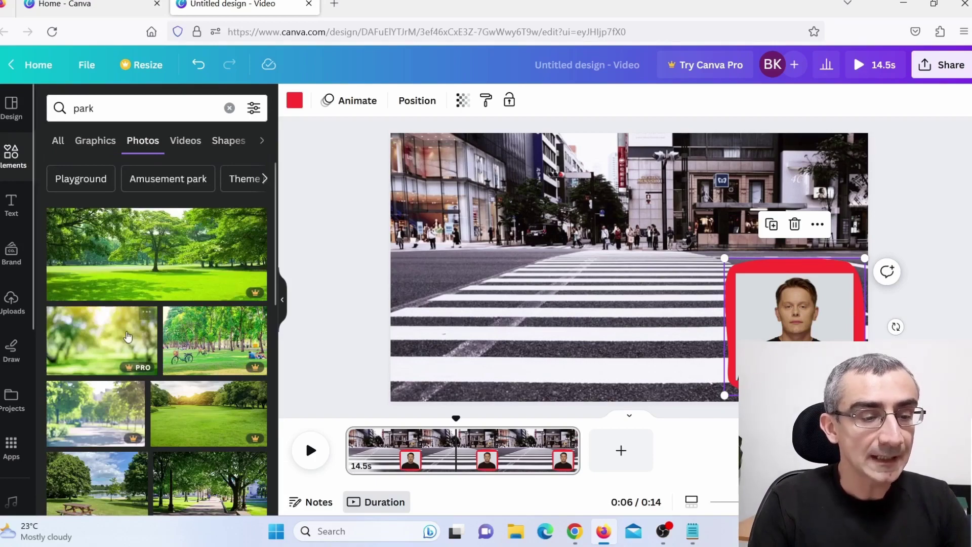
{"action": "scroll", "coordinate": [95, 347], "scroll_direction": "down", "scroll_amount": 5}
{"action": "left_click_drag", "start_coordinate": [189, 263], "coordinate": [686, 264]}
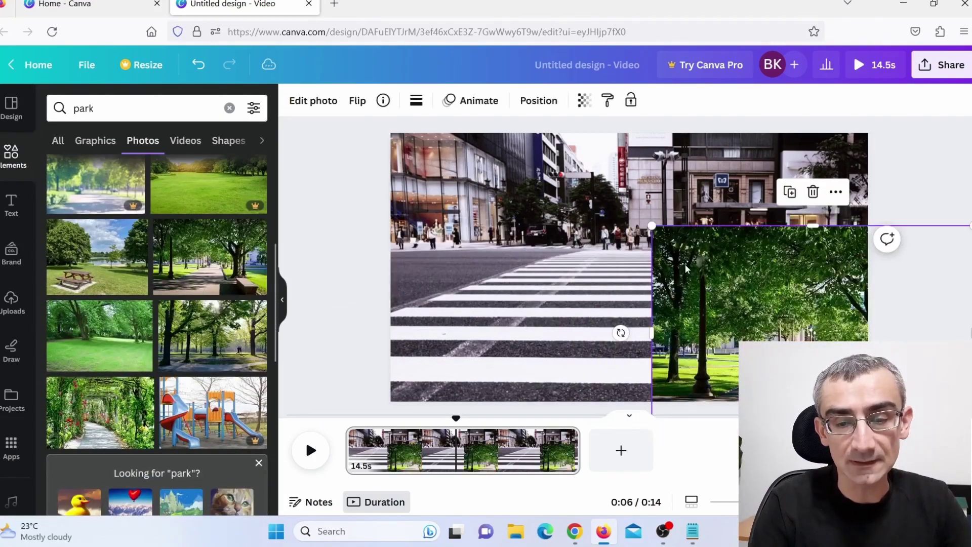
Send the park photo backward and fit it into the frame behind the avatar clip.
{"action": "right_click", "coordinate": [777, 298]}
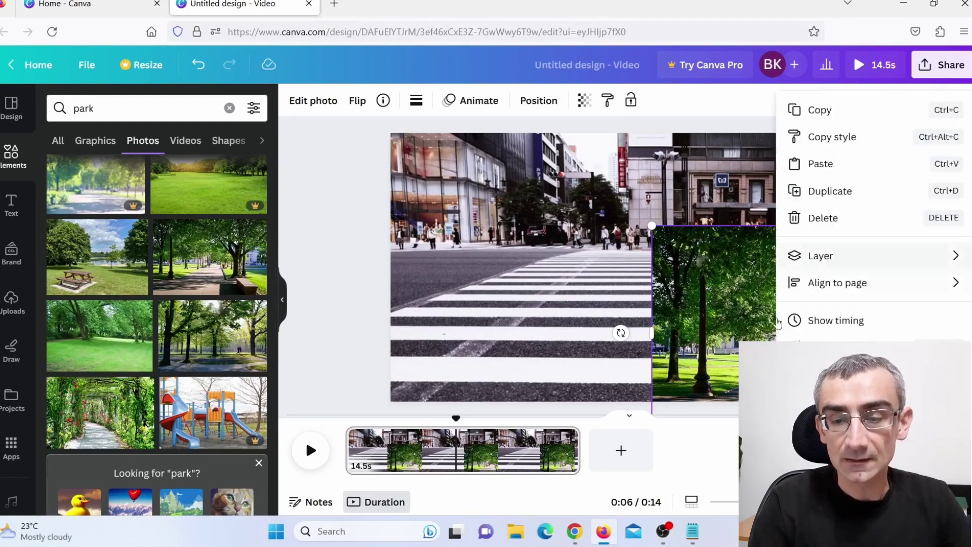
{"action": "mouse_move", "coordinate": [790, 259]}
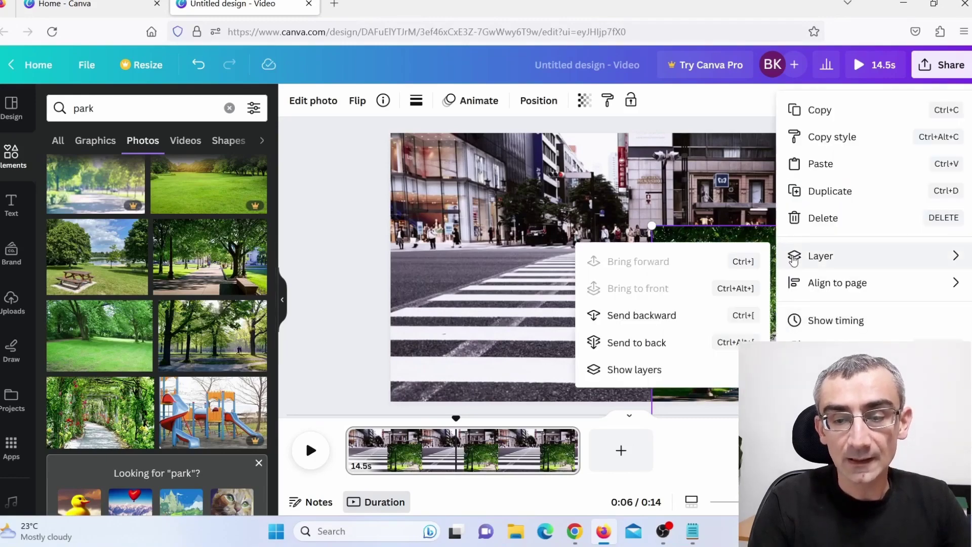
{"action": "left_click", "coordinate": [657, 314]}
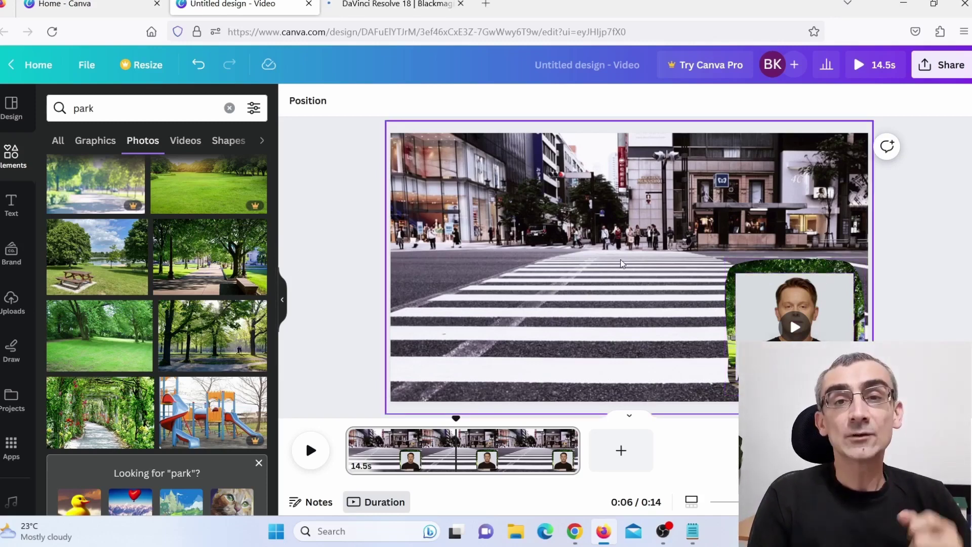
Switch to the DaVinci Resolve 18 product page on the Blackmagic Design site and look it over.
{"action": "left_click", "coordinate": [400, 6]}
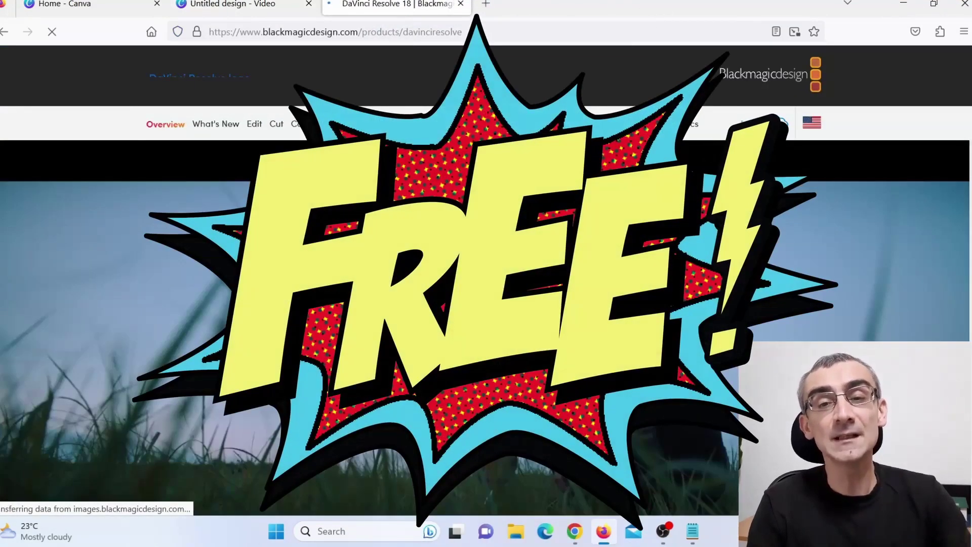
{"action": "scroll", "coordinate": [521, 327], "scroll_direction": "down", "scroll_amount": 2}
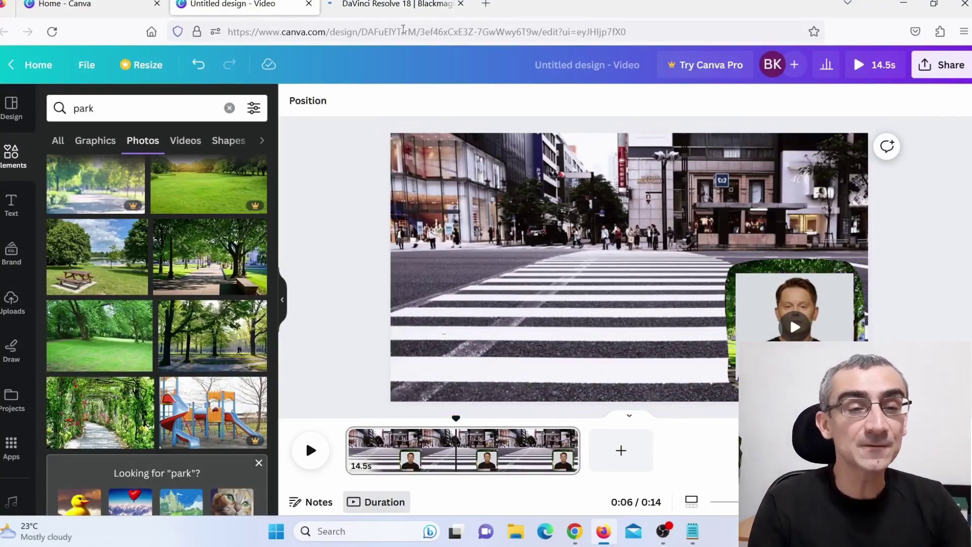
{"action": "left_click", "coordinate": [395, 4]}
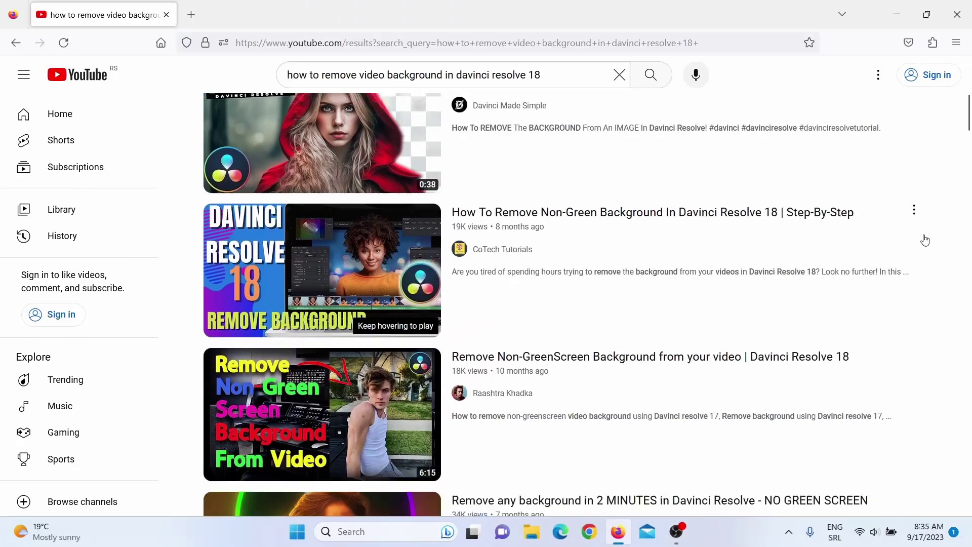
Look through the YouTube results for "how to remove video background in davinci resolve 18".
{"action": "scroll", "coordinate": [924, 238], "scroll_direction": "down", "scroll_amount": 7}
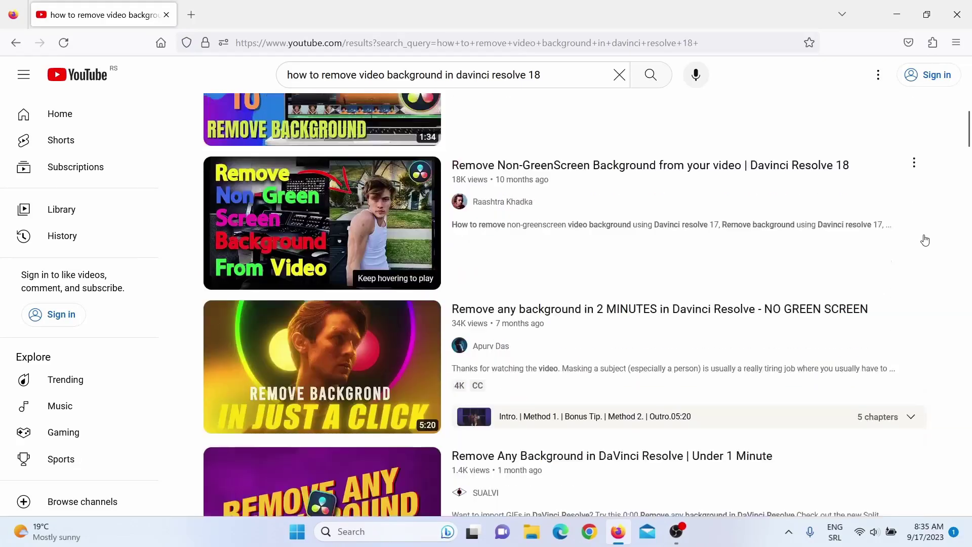
{"action": "scroll", "coordinate": [941, 254], "scroll_direction": "down", "scroll_amount": 15}
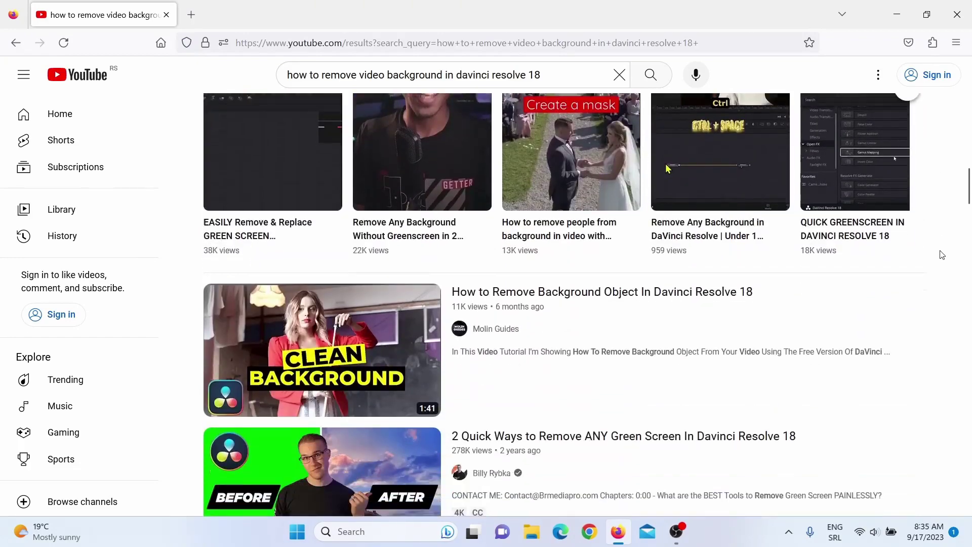
{"action": "scroll", "coordinate": [942, 254], "scroll_direction": "down", "scroll_amount": 8}
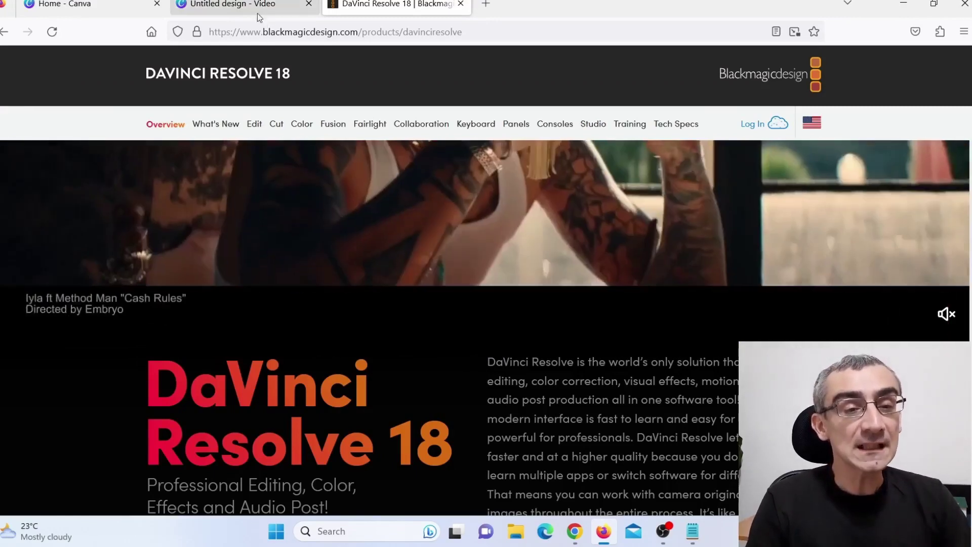
Return to the Canva design and download it as an MP4 video at 1080p (HD).
{"action": "left_click", "coordinate": [227, 4]}
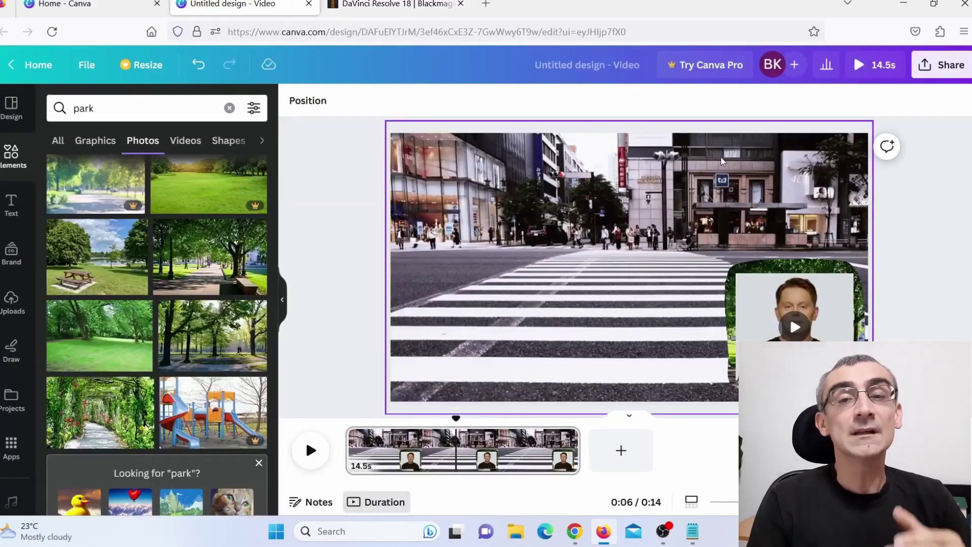
{"action": "left_click", "coordinate": [944, 71]}
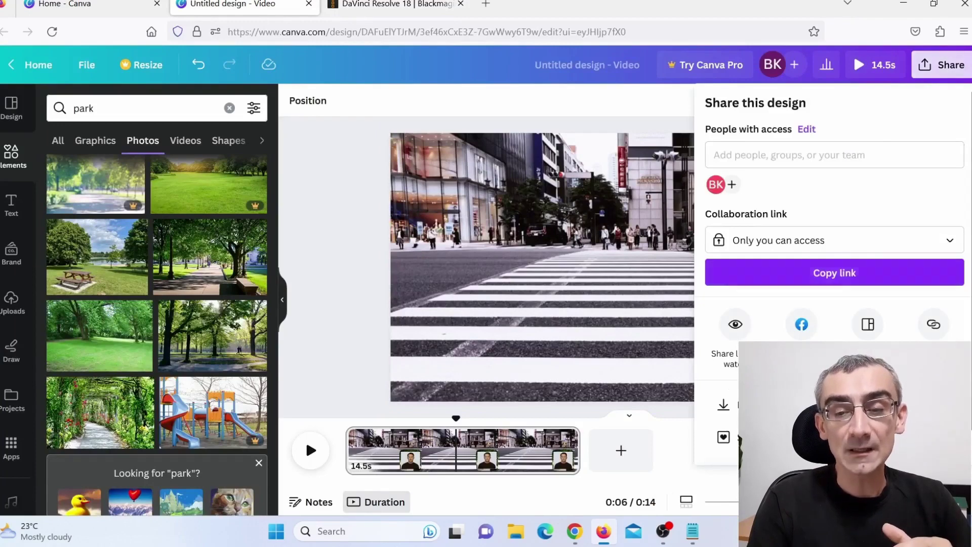
{"action": "left_click", "coordinate": [723, 404]}
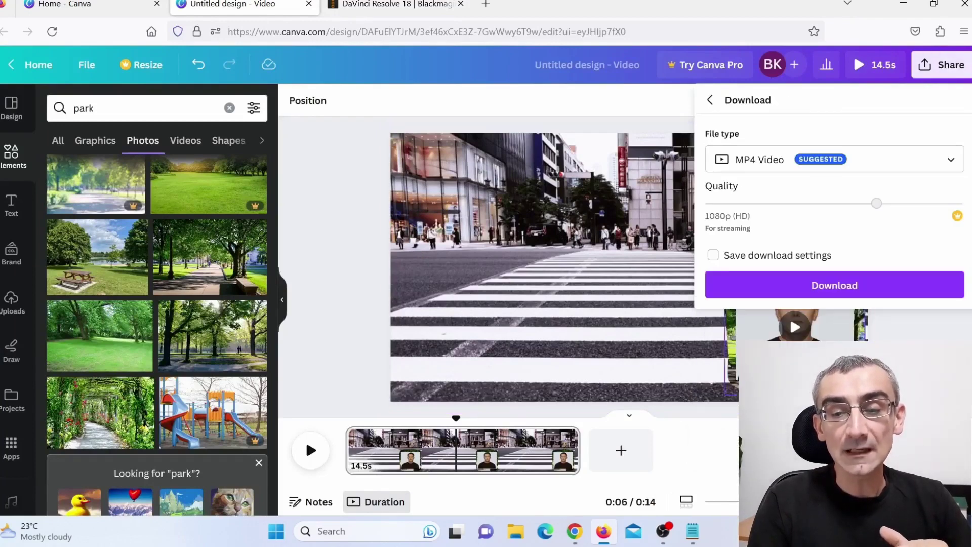
{"action": "left_click", "coordinate": [825, 286]}
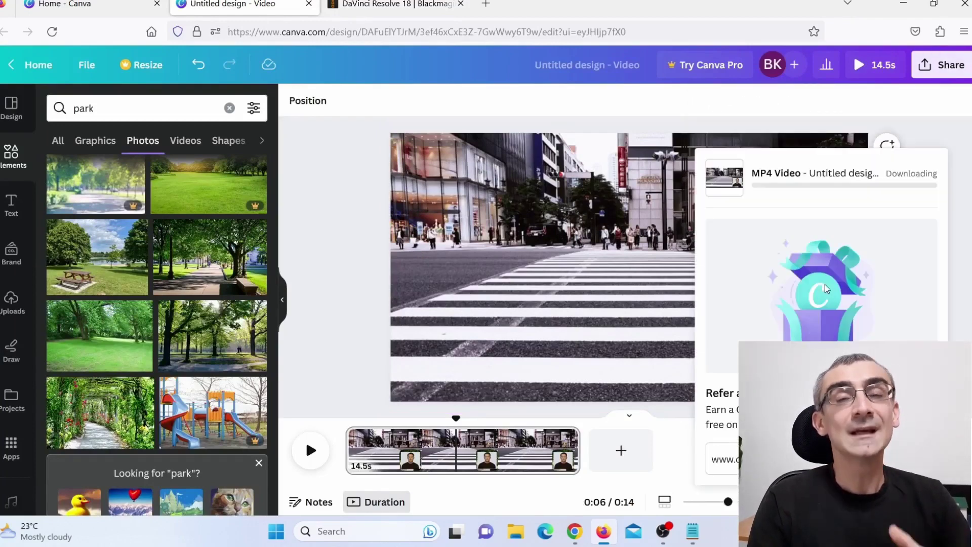